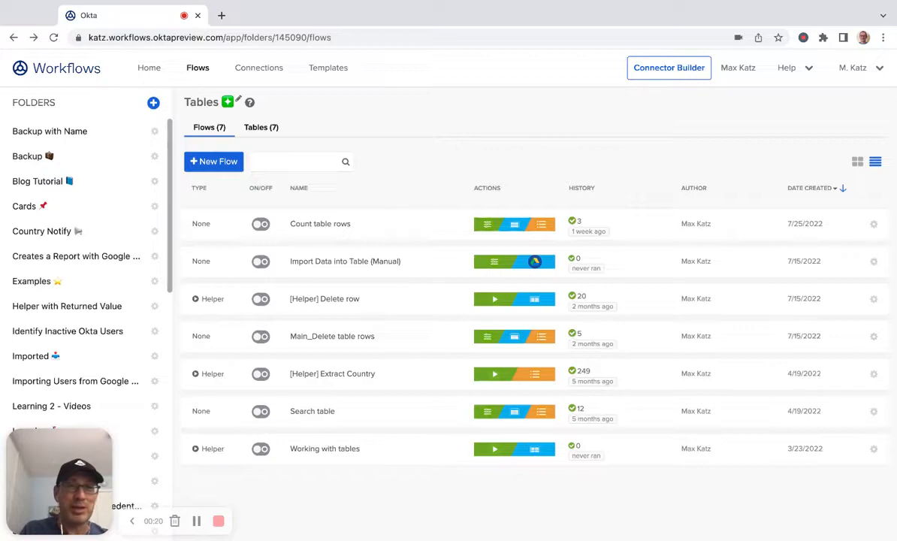
Open the Country table from the Tables folder and look through its Country and Code rows
click(255, 127)
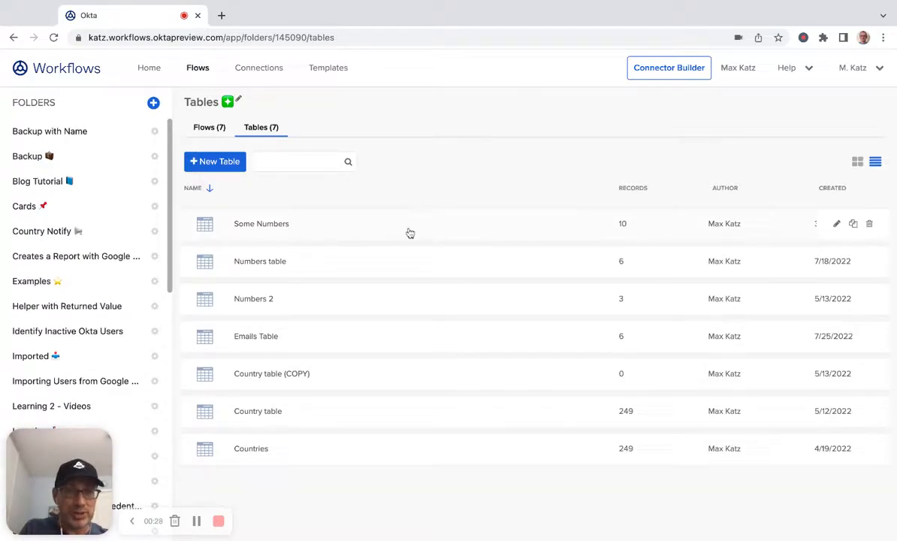
click(274, 410)
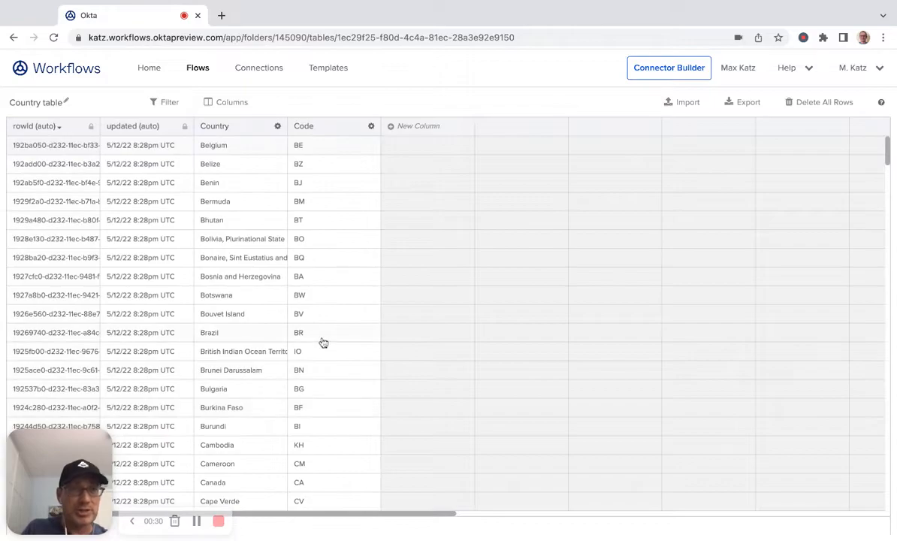
scroll(236, 258, down, 6)
scroll(235, 259, down, 4)
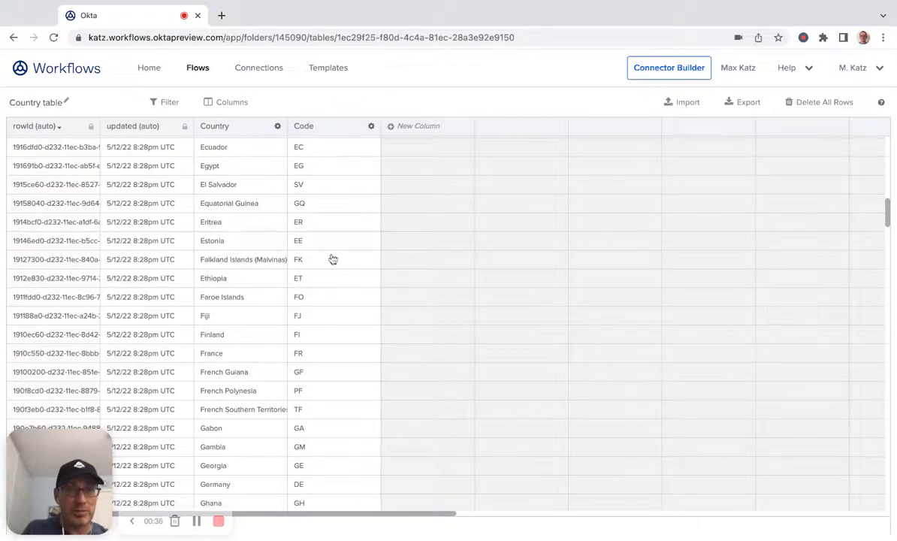
scroll(339, 326, down, 7)
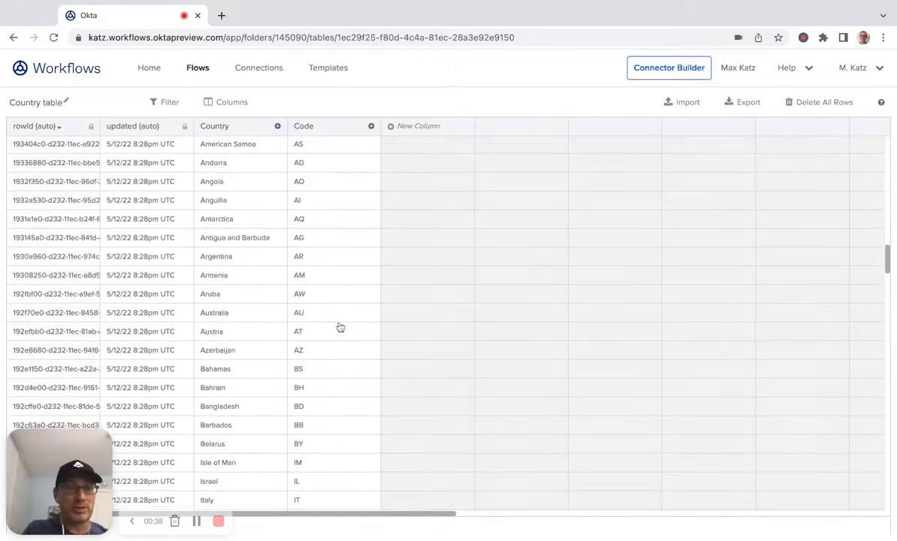
scroll(339, 326, down, 1)
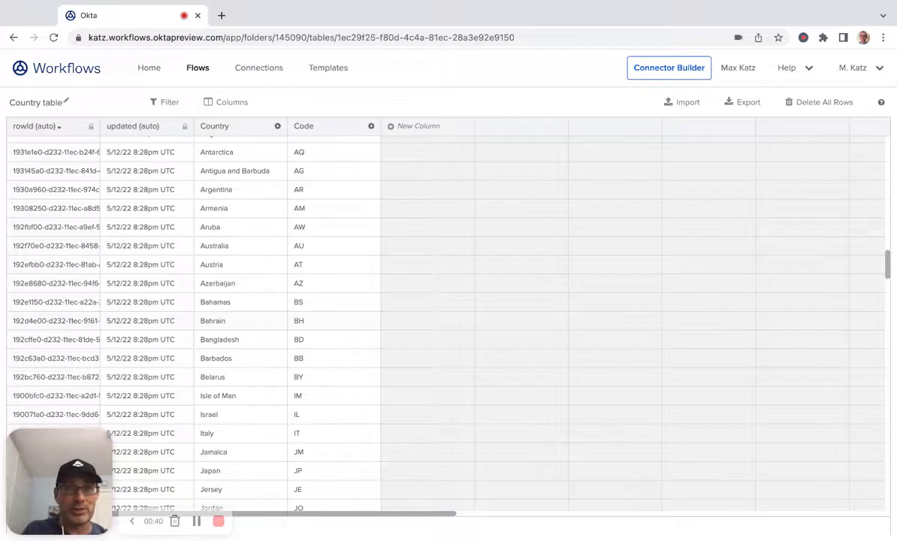
scroll(340, 326, up, 10)
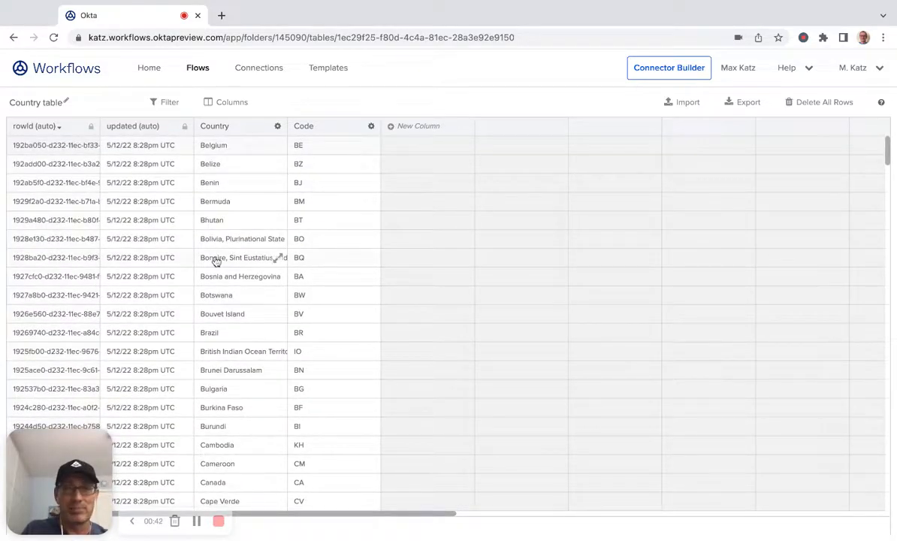
click(197, 67)
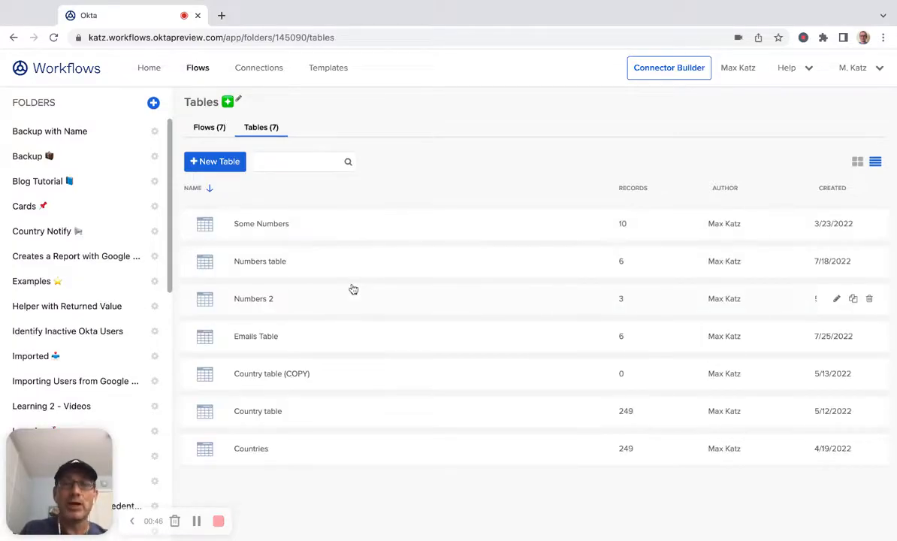
Create a new flow in the Tables folder named "Main_Iterate tables rows" with saving of all data passing through it enabled
click(207, 130)
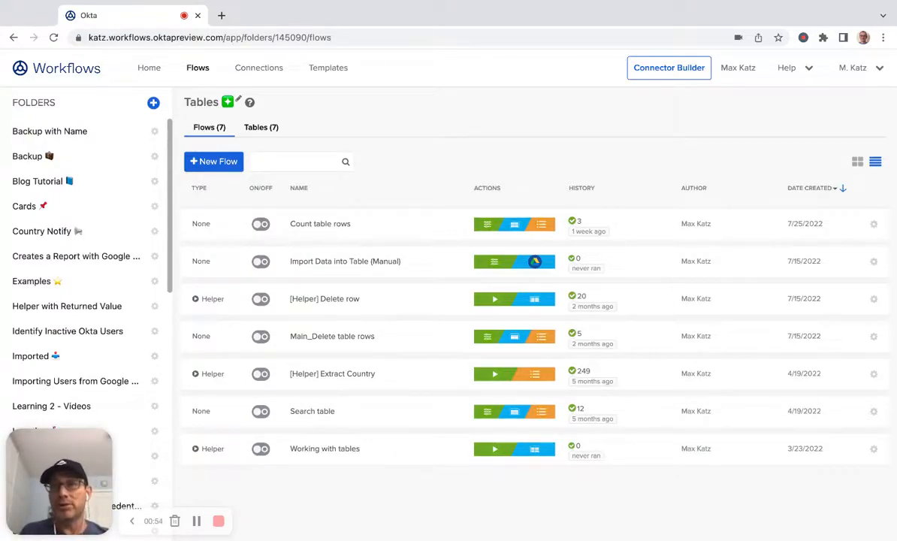
click(204, 163)
click(65, 122)
text(Main_Iterate tables rows)
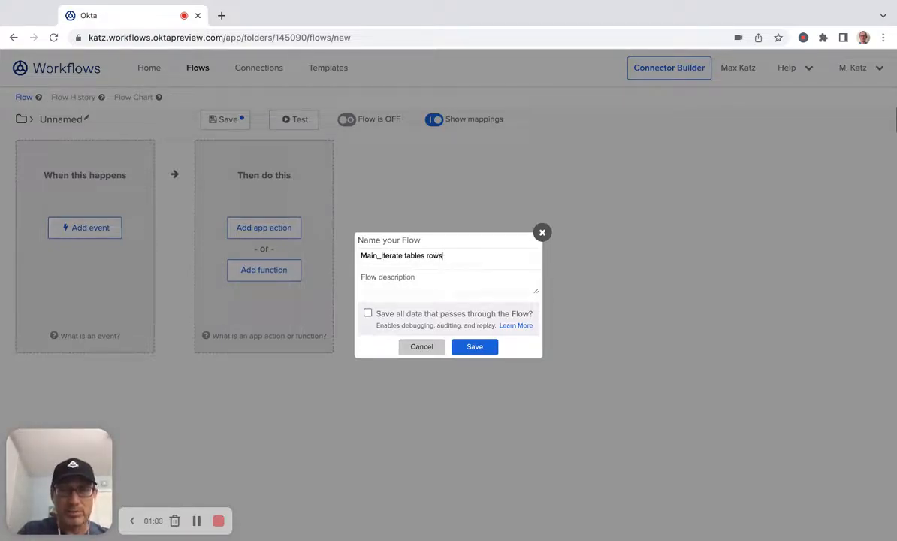
click(368, 313)
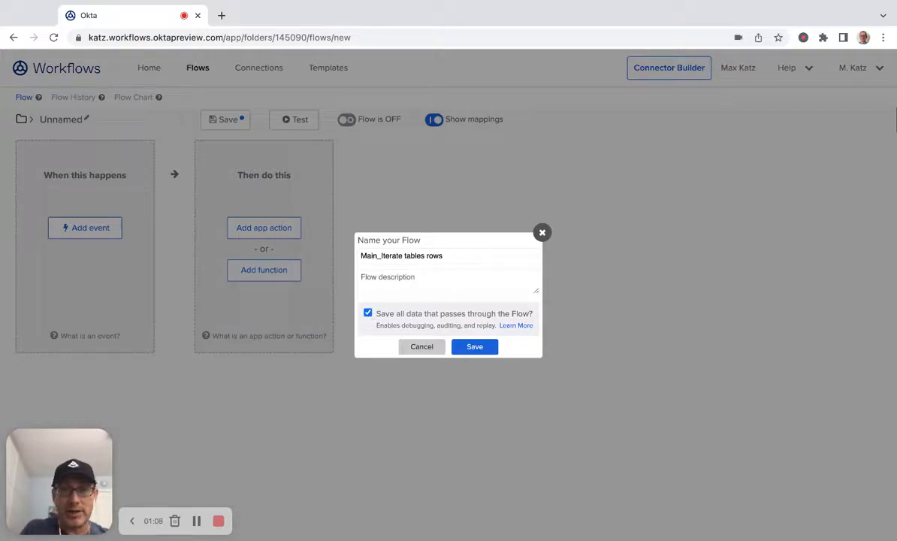
click(475, 346)
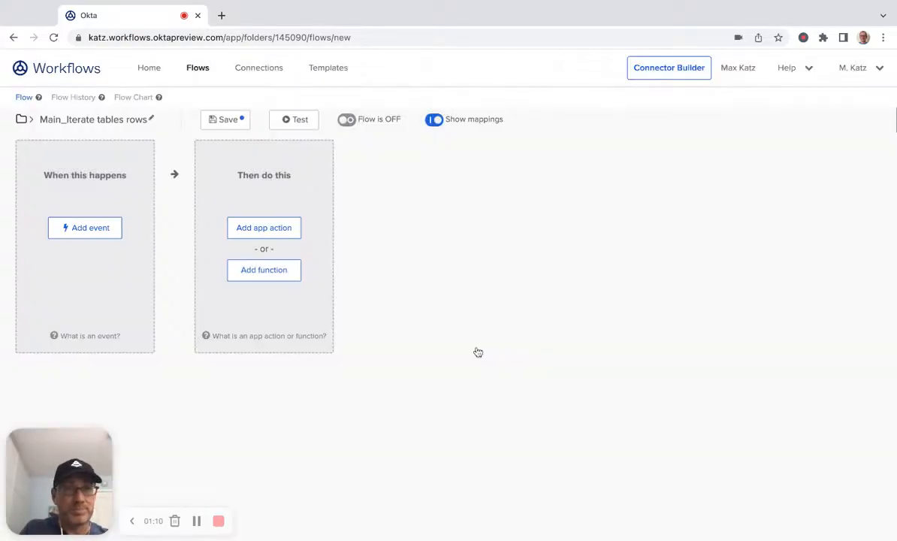
Add the Tables function Search Rows as the flow's first action
click(265, 278)
text(sear)
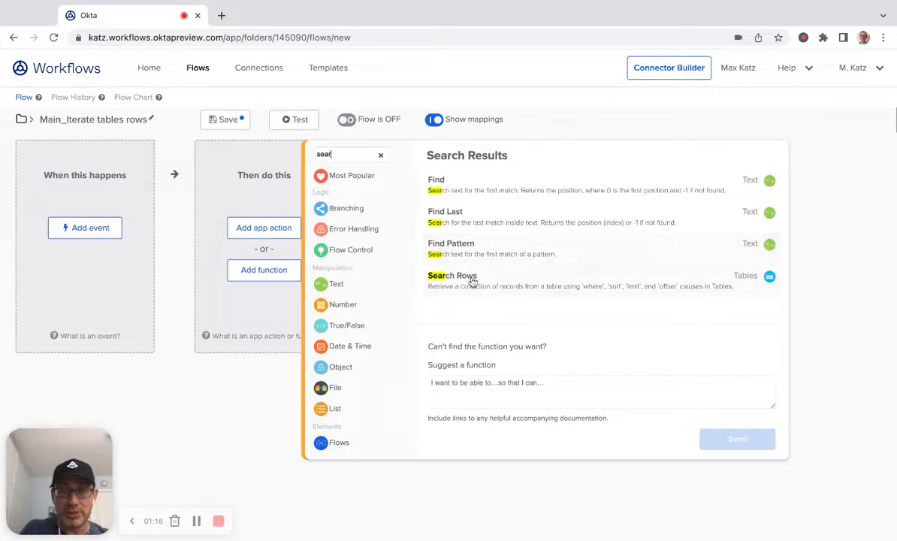
click(471, 286)
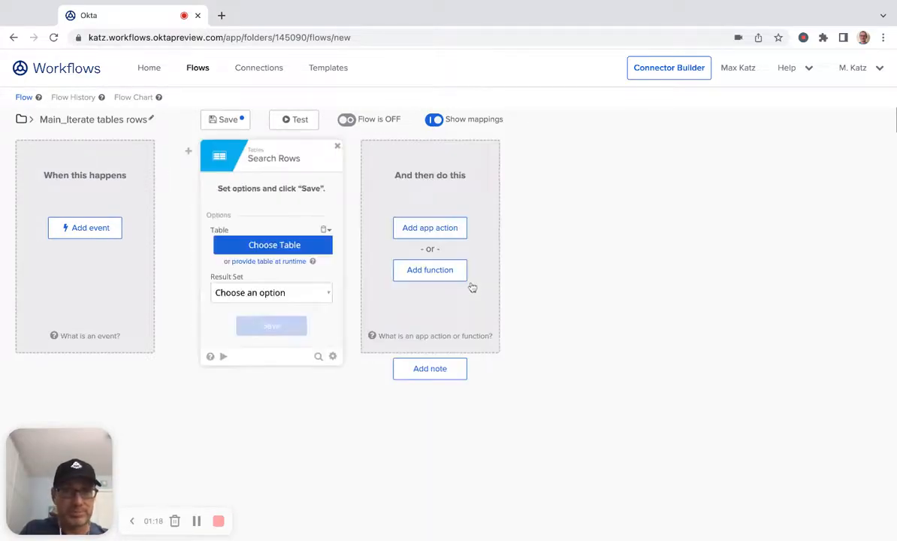
Set Search Rows to use Country table from the Tables folder with the result set "All matching rows", and save these options
click(274, 245)
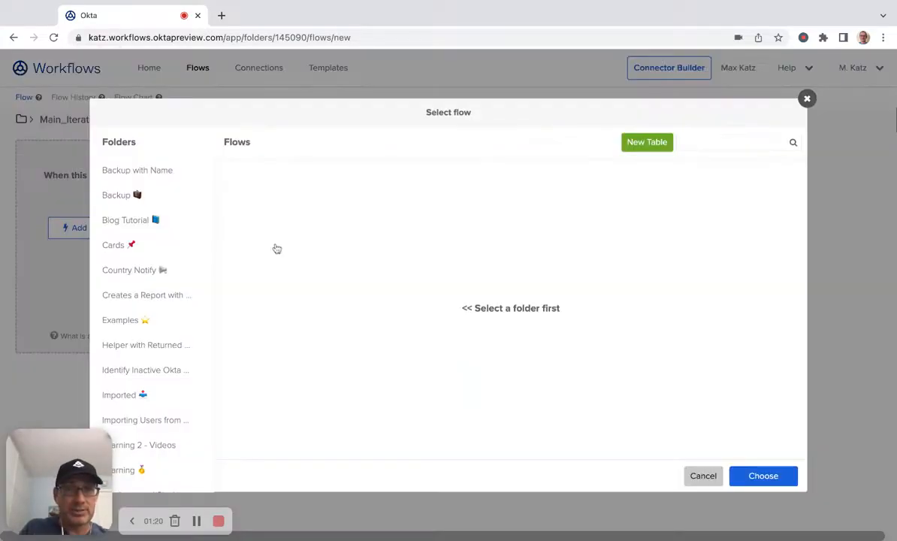
scroll(197, 261, down, 5)
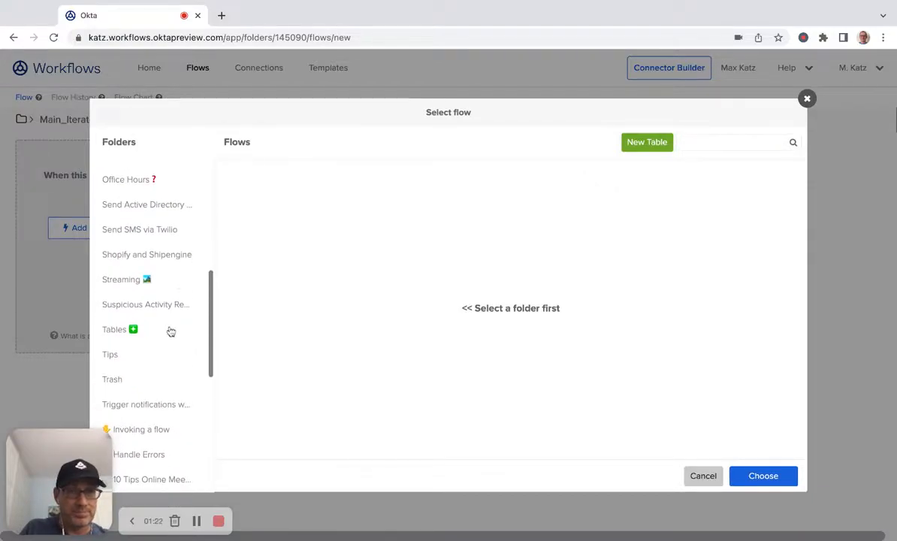
click(171, 332)
click(286, 382)
click(761, 476)
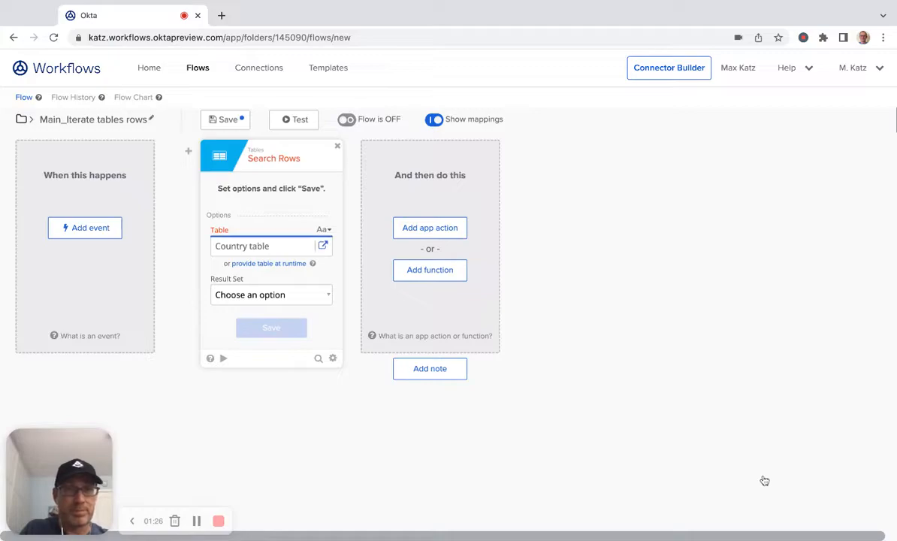
click(299, 294)
click(260, 308)
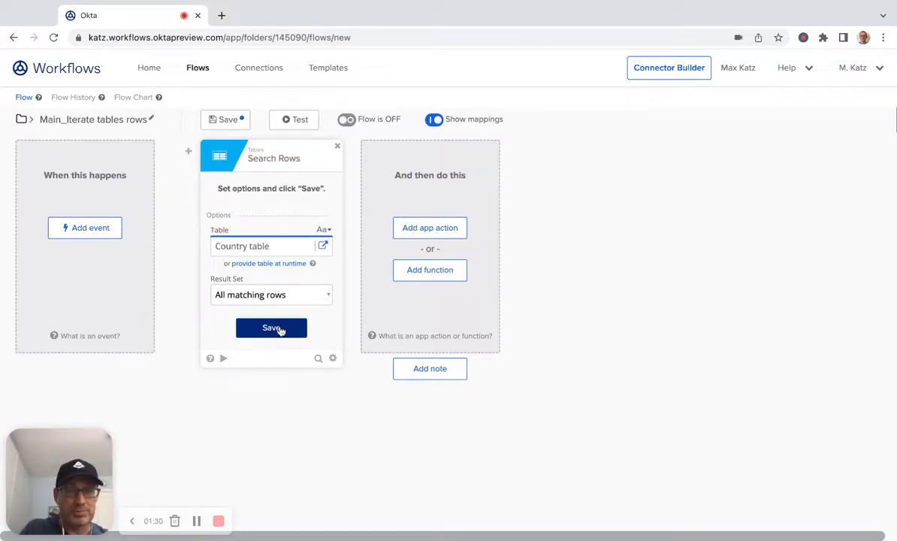
click(280, 331)
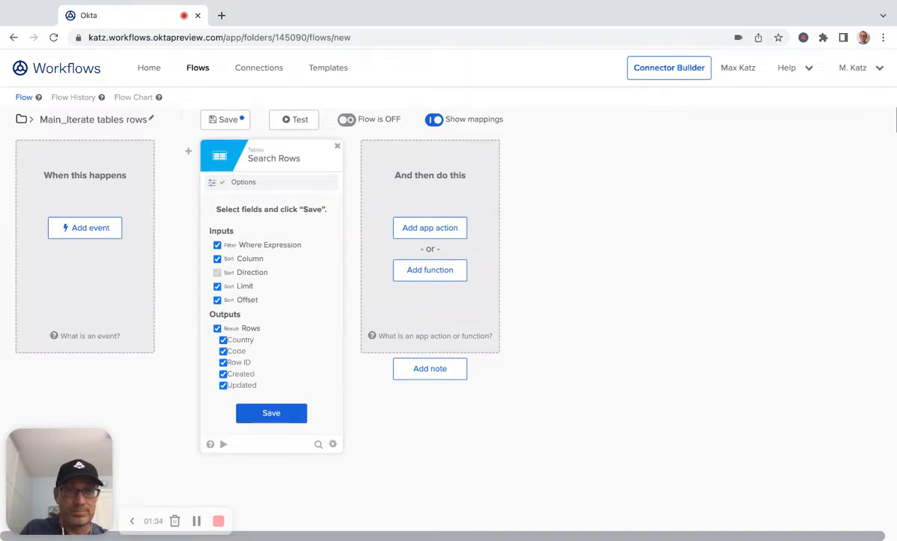
Exclude the sort Column, Limit and Offset inputs from Search Rows, keep all outputs and save the field selection
click(218, 299)
click(218, 286)
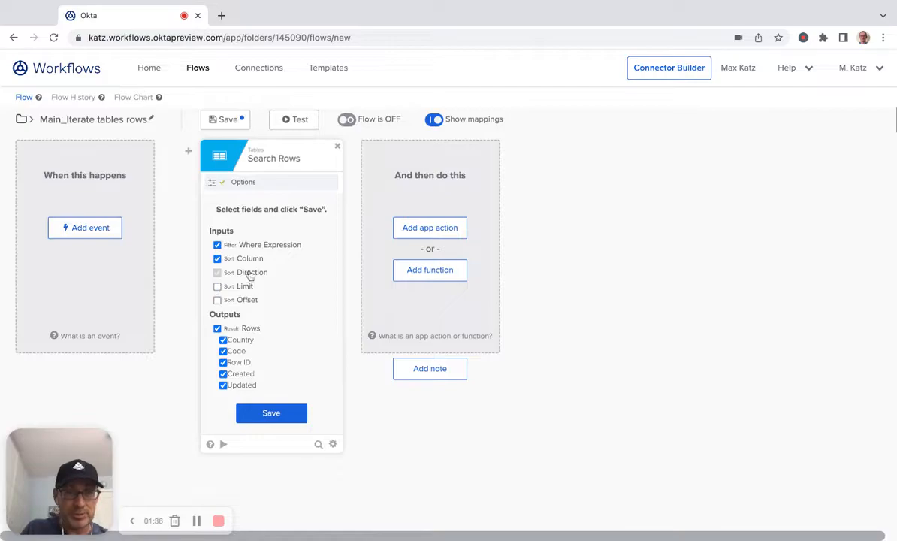
click(278, 419)
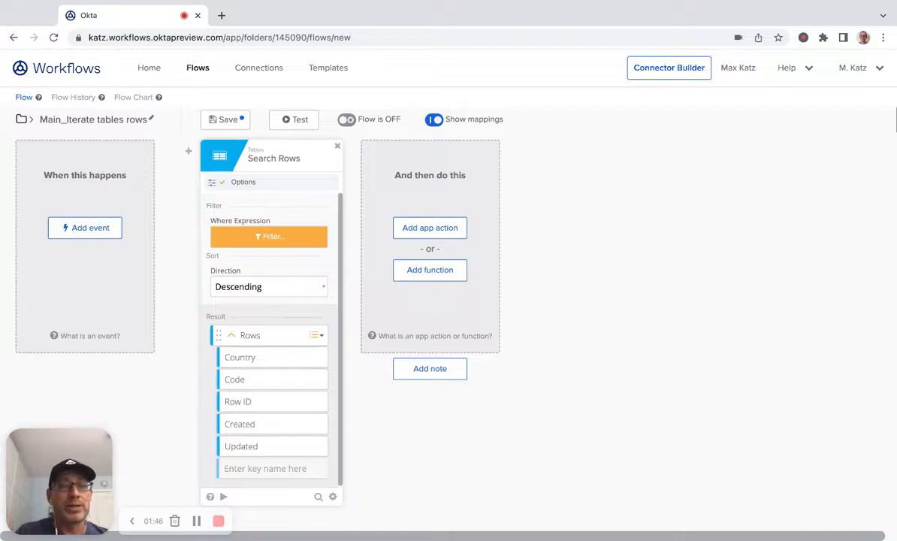
Test Search Rows without a filter and inspect the details of one returned row
click(275, 237)
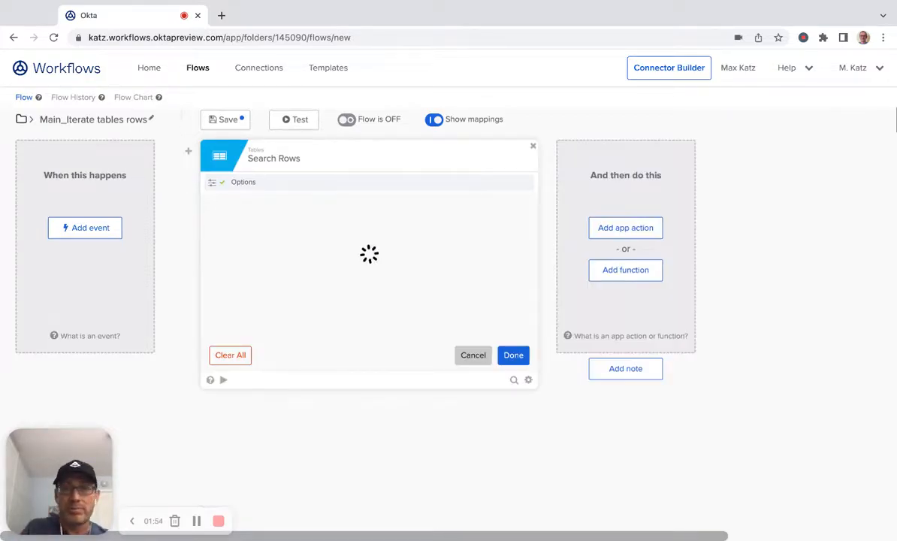
click(473, 356)
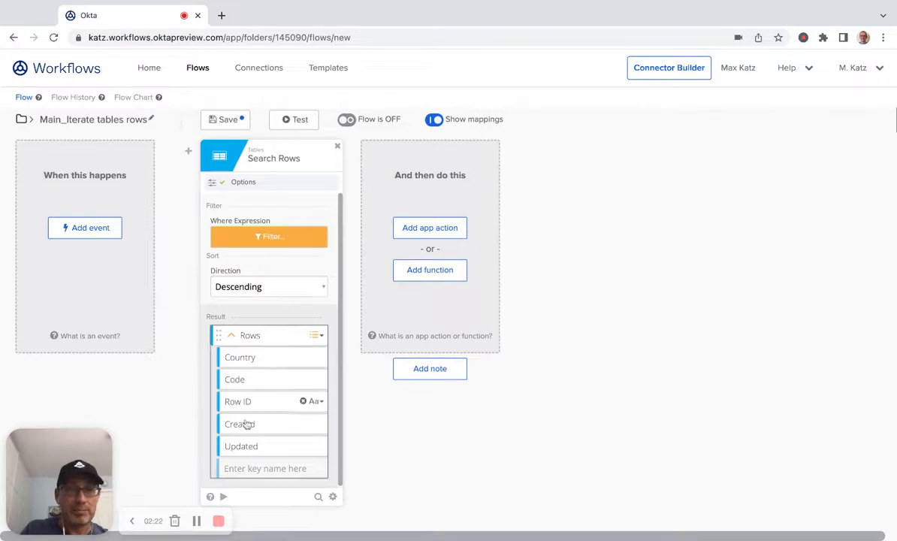
click(225, 497)
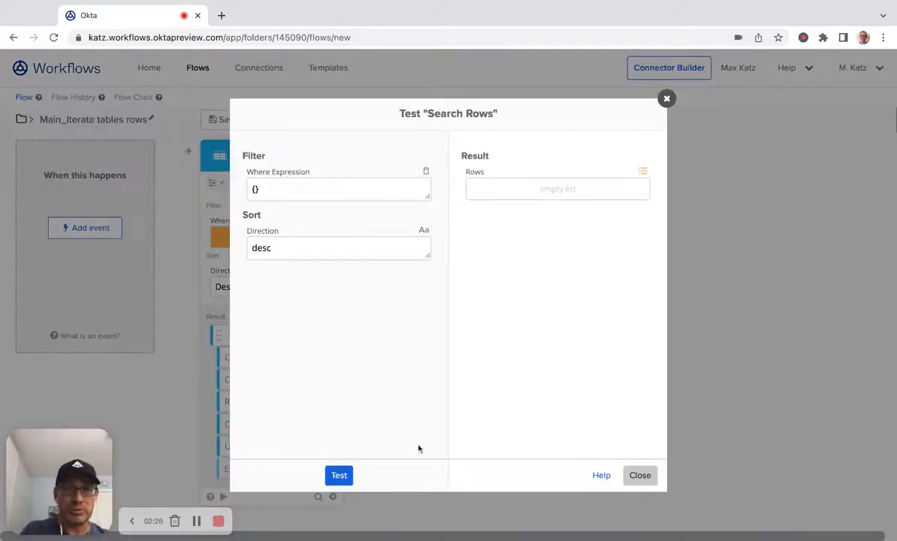
click(341, 477)
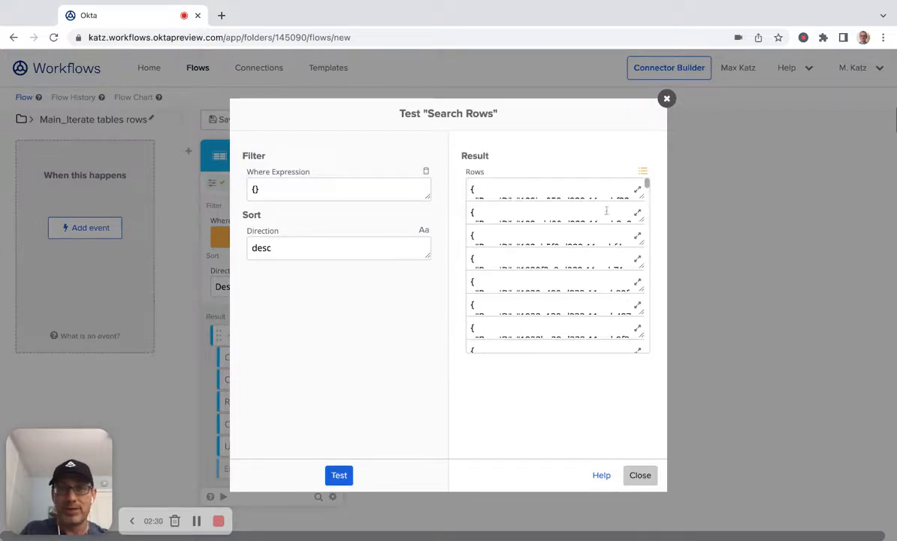
scroll(619, 258, down, 2)
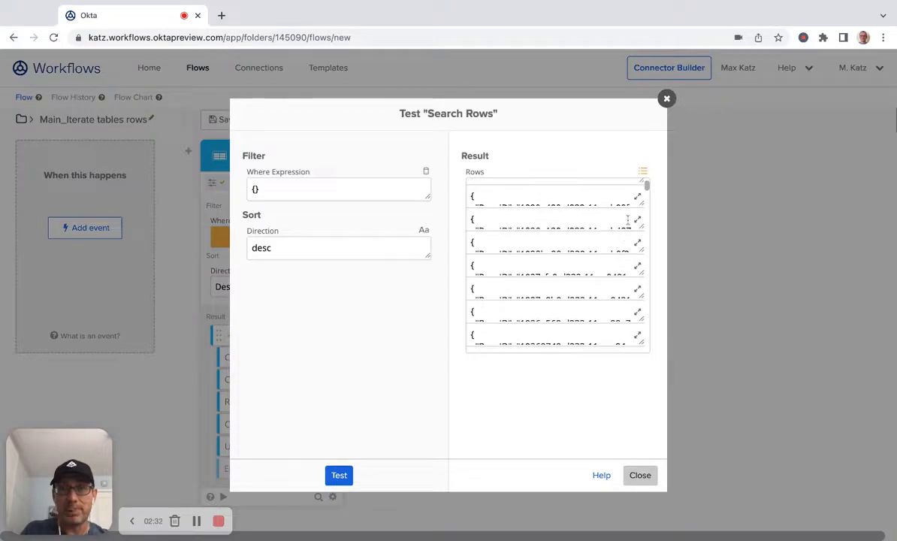
click(637, 197)
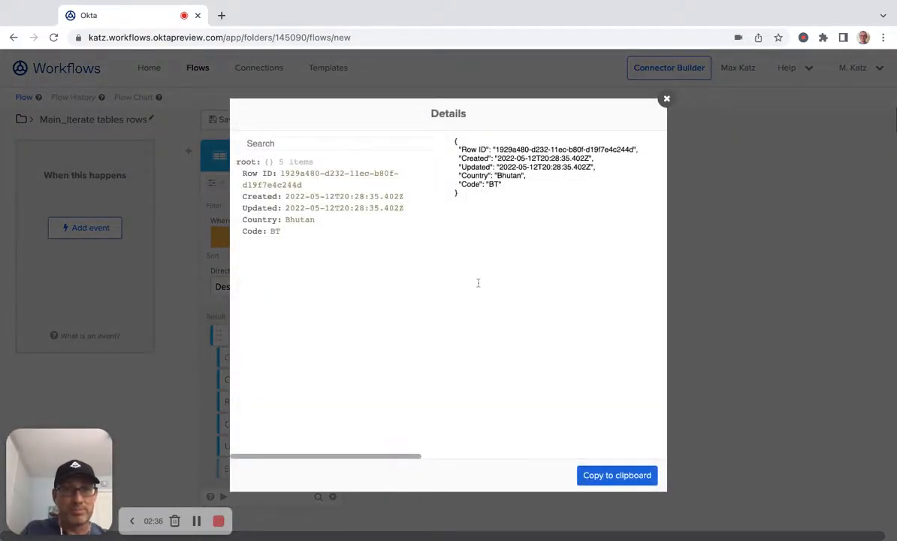
click(666, 100)
click(642, 476)
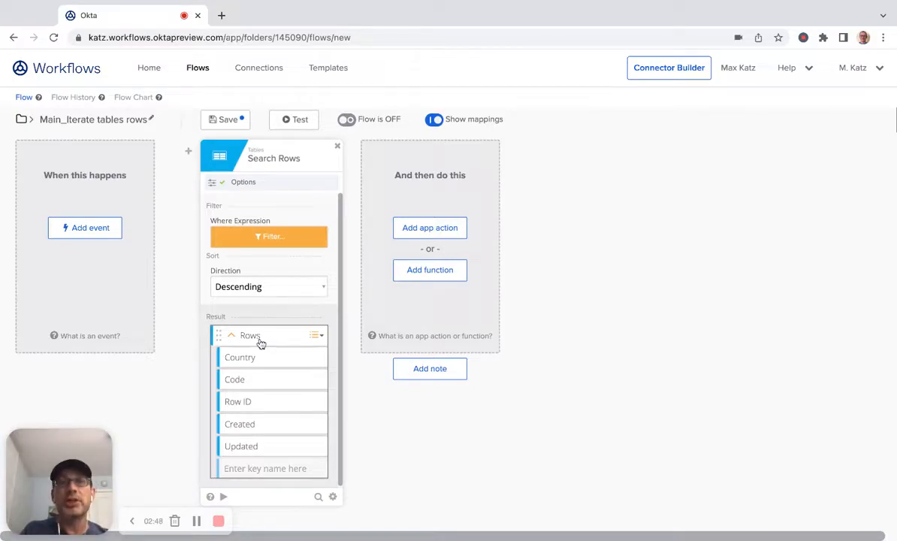
Add the list function For Each after Search Rows, map Rows to its list input and save the flow
click(430, 270)
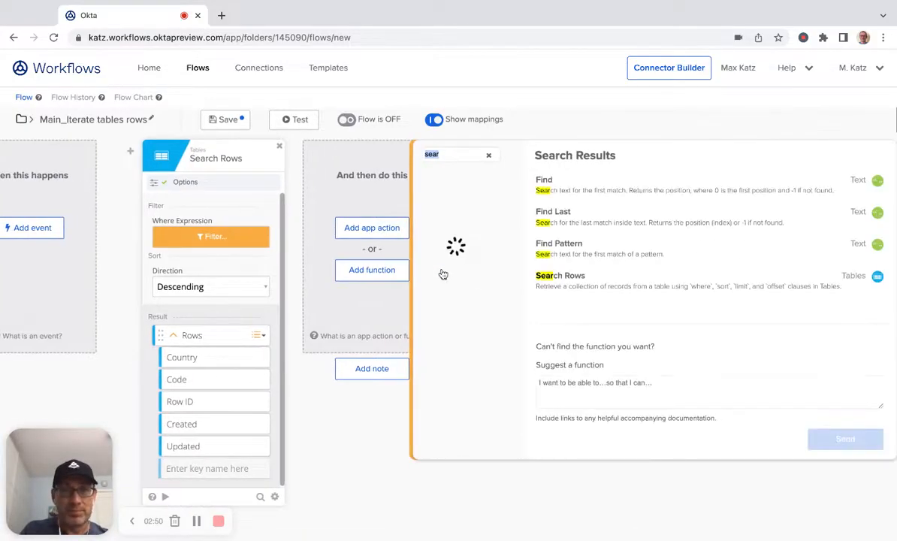
text(for ea)
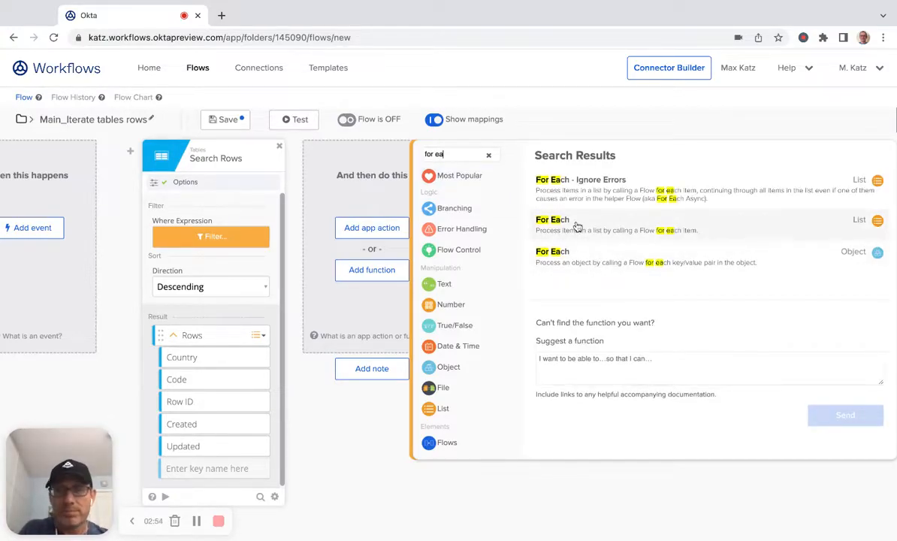
click(577, 225)
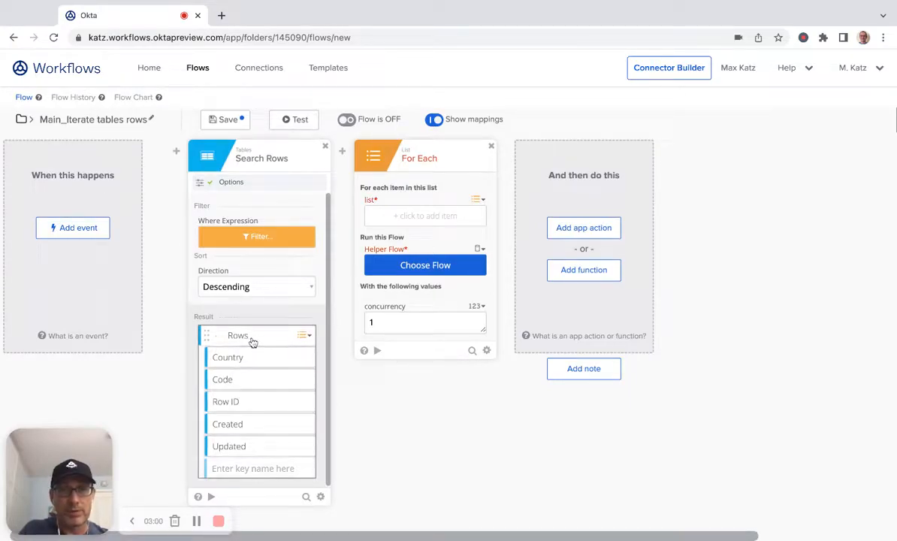
drag(252, 341, 425, 219)
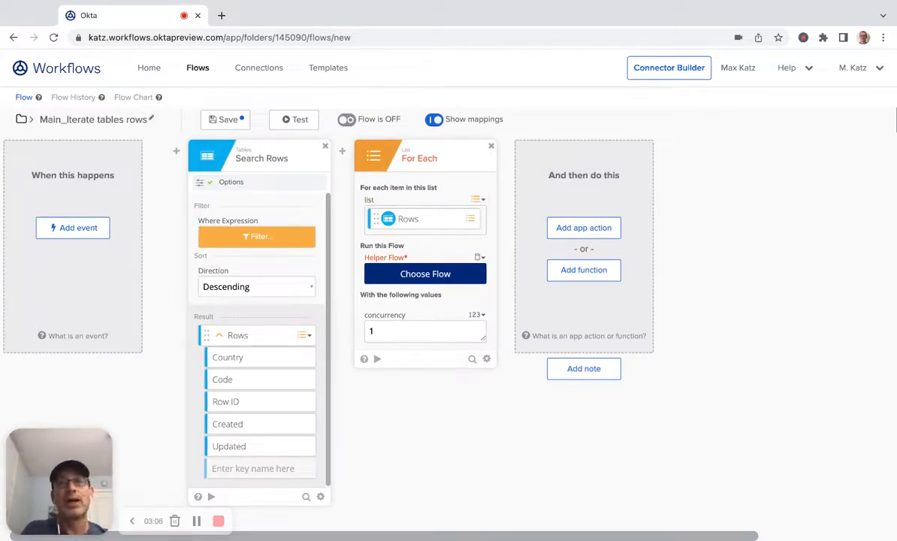
click(218, 122)
click(536, 317)
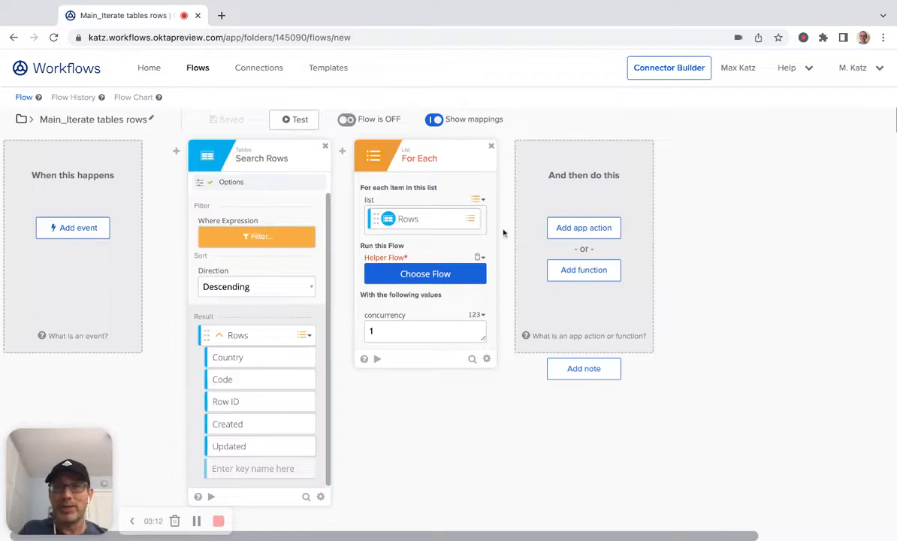
Delete the For Each card, save the flow and return to the folder's flow list
click(491, 145)
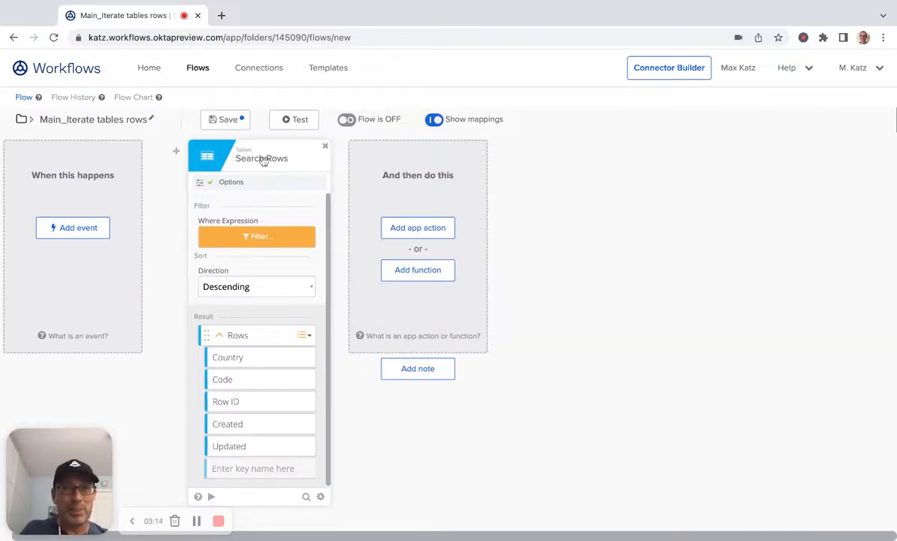
click(225, 126)
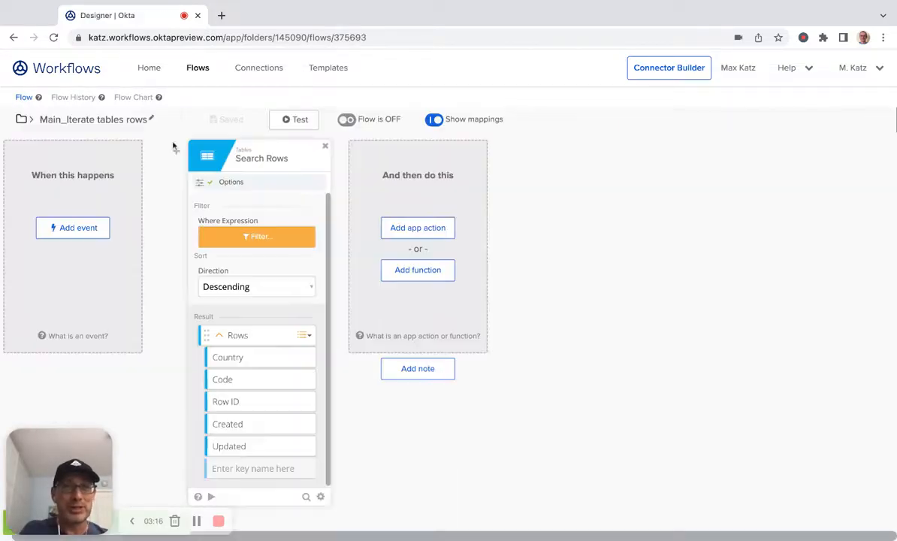
click(198, 68)
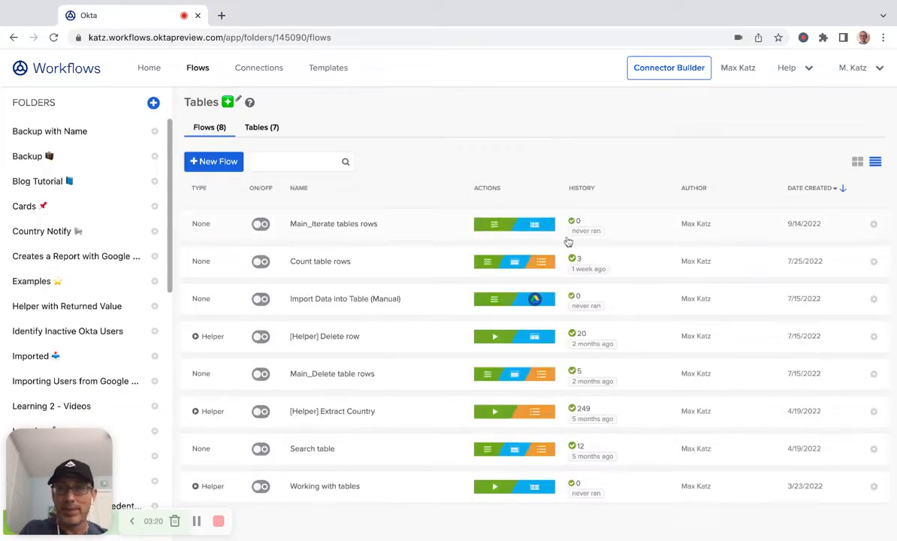
Turn on the Main_Iterate tables rows flow and create a flow named Helper_iterate row that saves all data passing through it
click(261, 224)
click(210, 165)
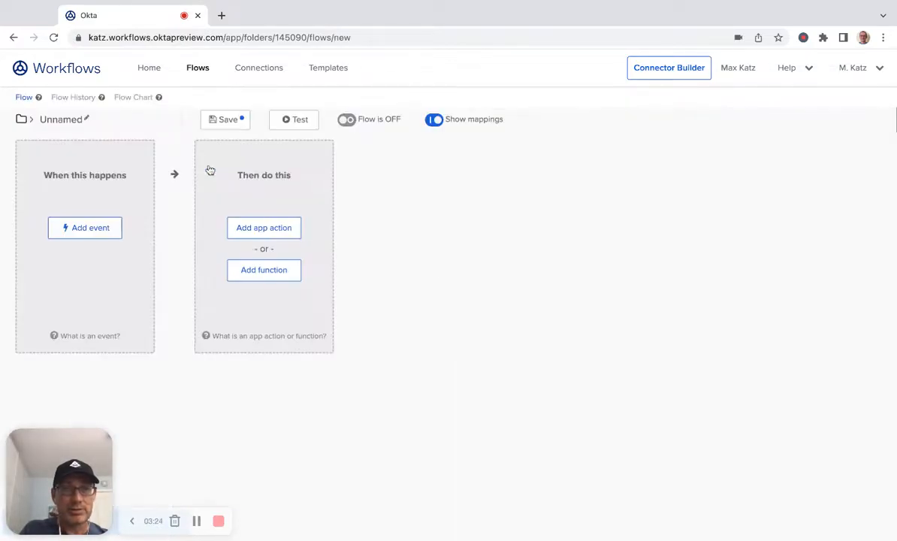
click(66, 131)
text(Helper_iterate row)
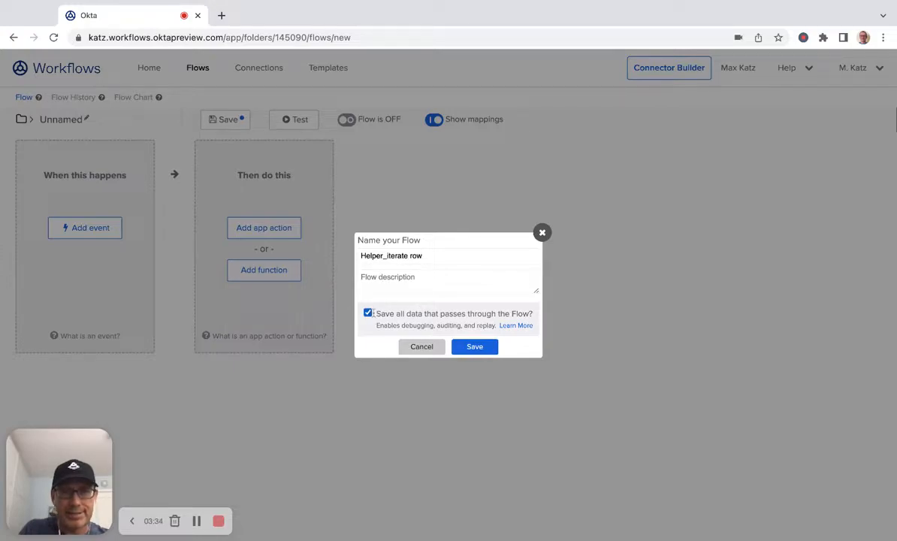
click(481, 349)
Start the flow with a Helper Flow event and give it an Object input named Country row
click(90, 232)
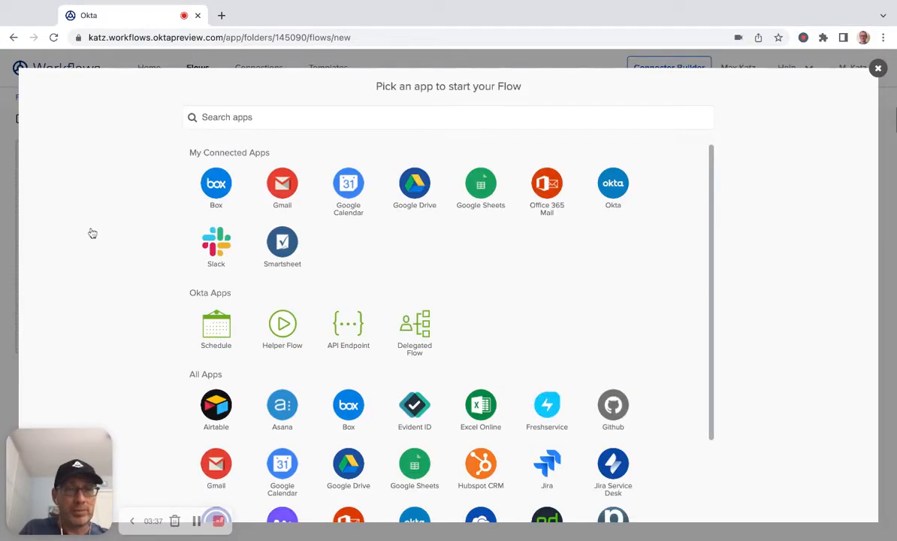
click(283, 328)
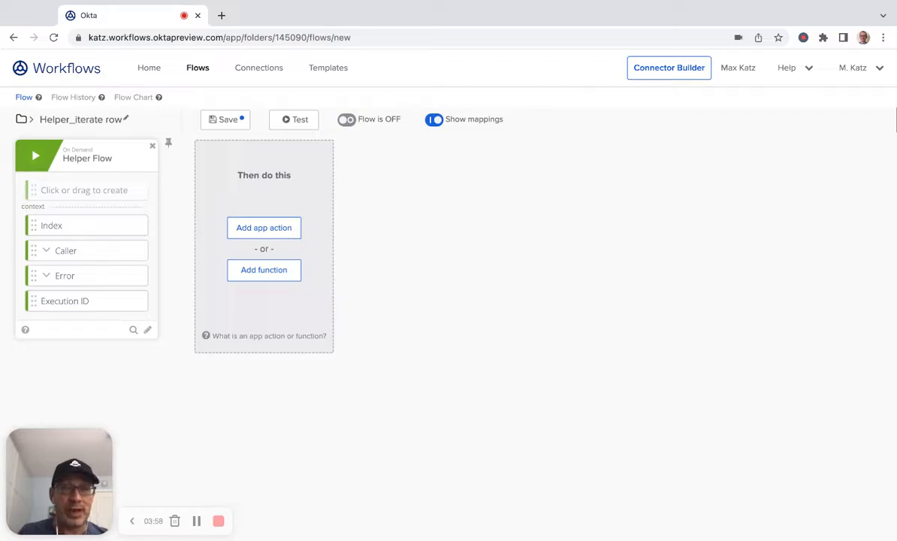
click(116, 193)
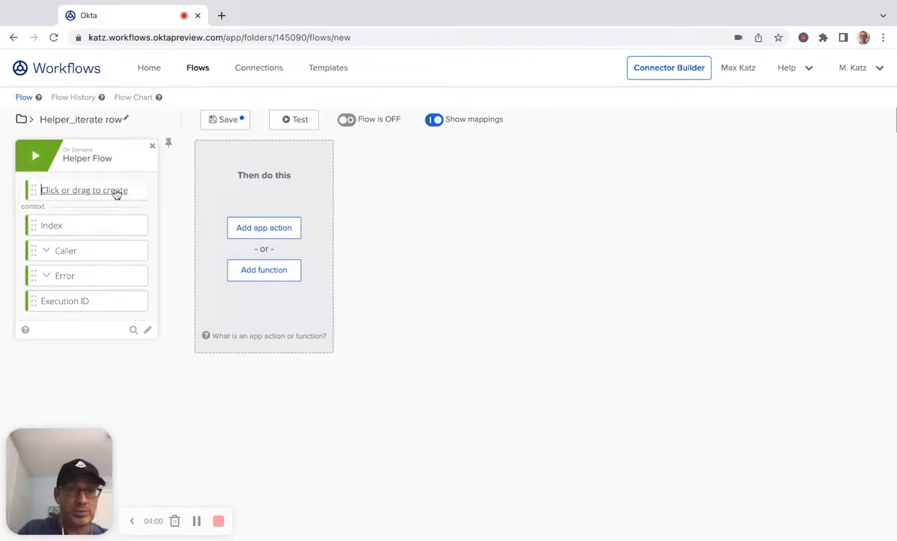
text(Contry)
key(BackSpace)
key(BackSpace)
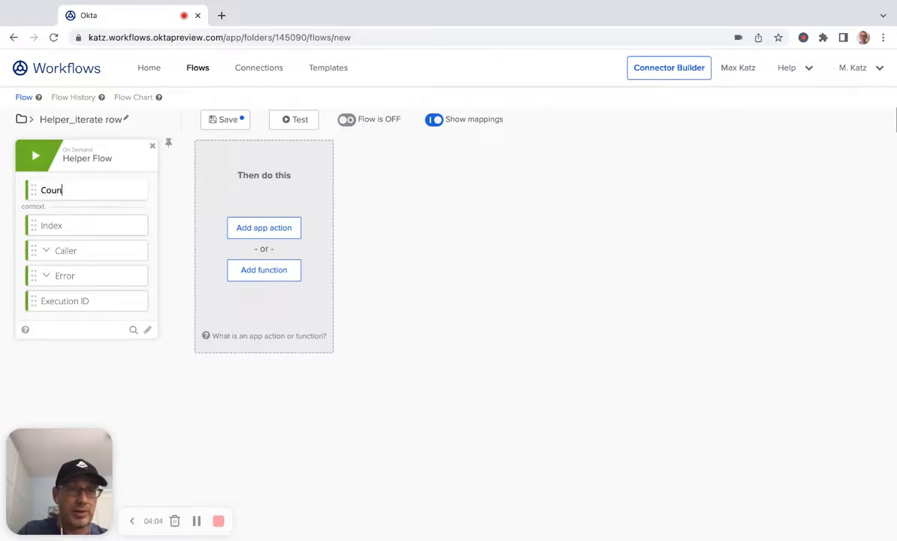
text(row)
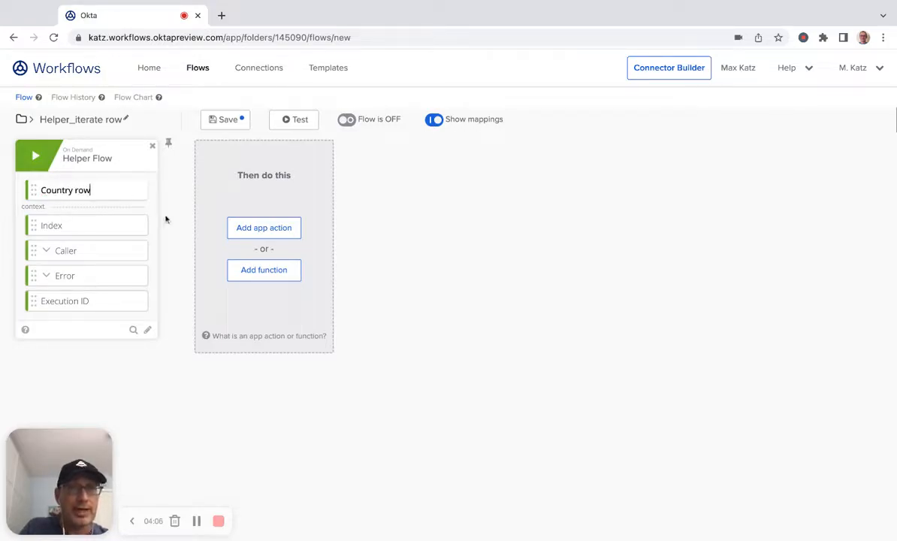
key(Return)
click(142, 190)
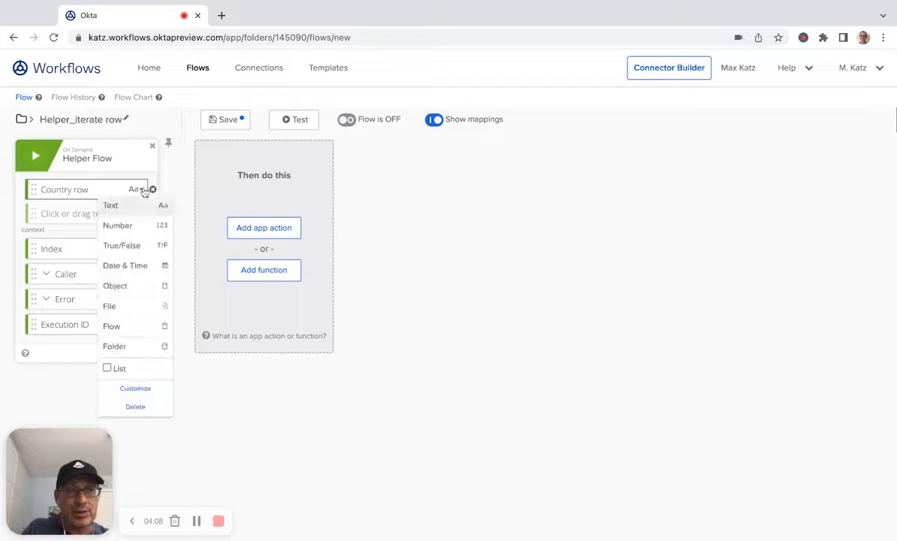
click(135, 287)
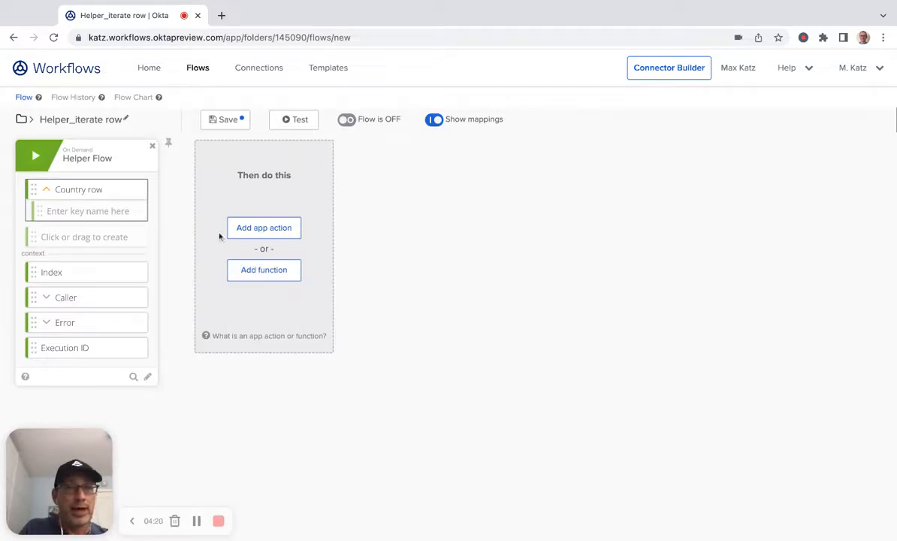
Save the helper flow, turn on Helper_iterate row in the folder's flow list and open Main_Iterate tables rows
click(220, 119)
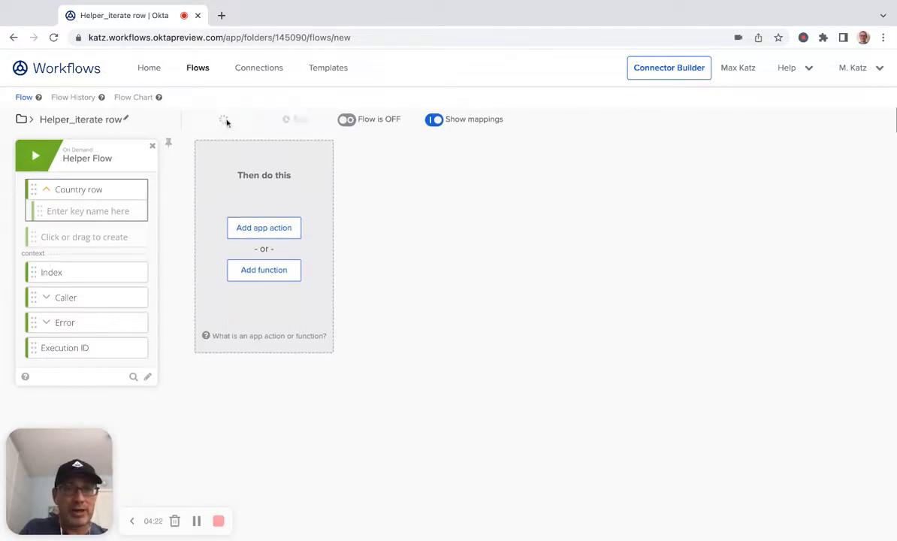
click(196, 68)
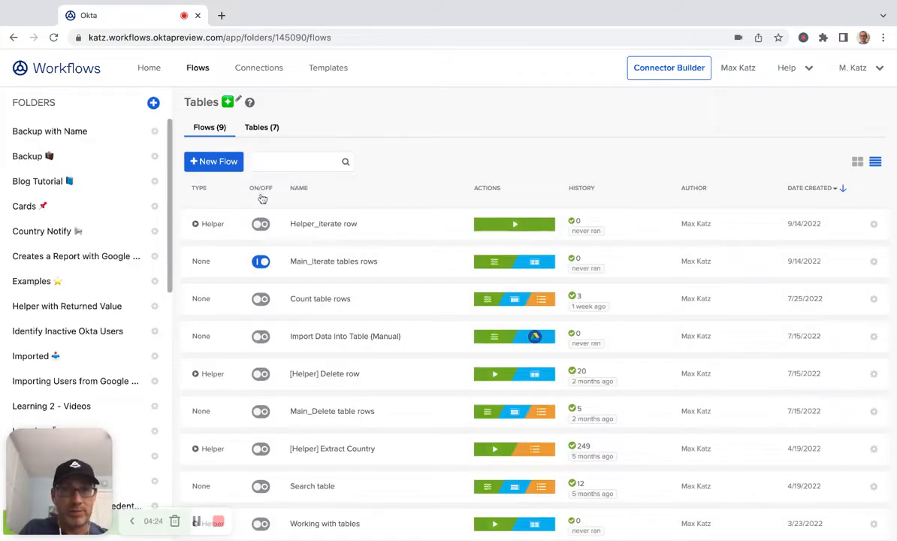
click(261, 225)
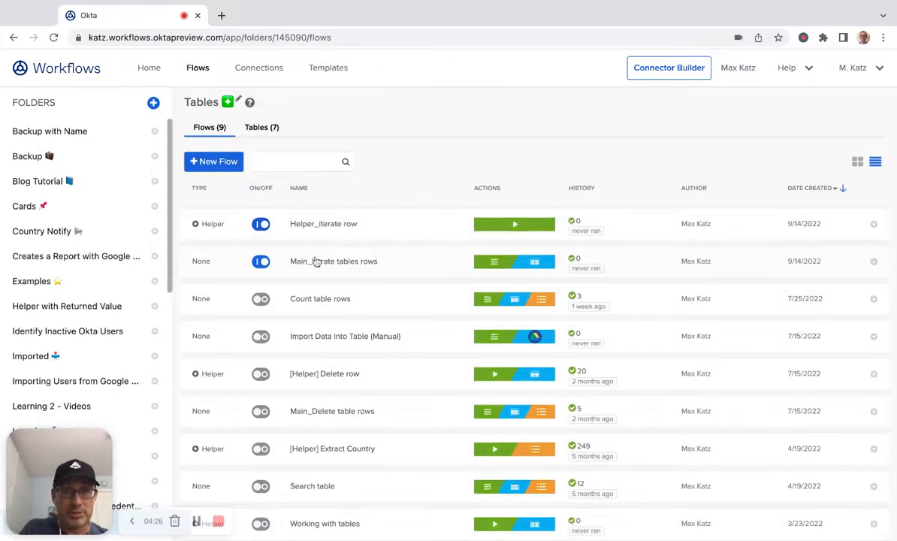
click(336, 269)
click(440, 278)
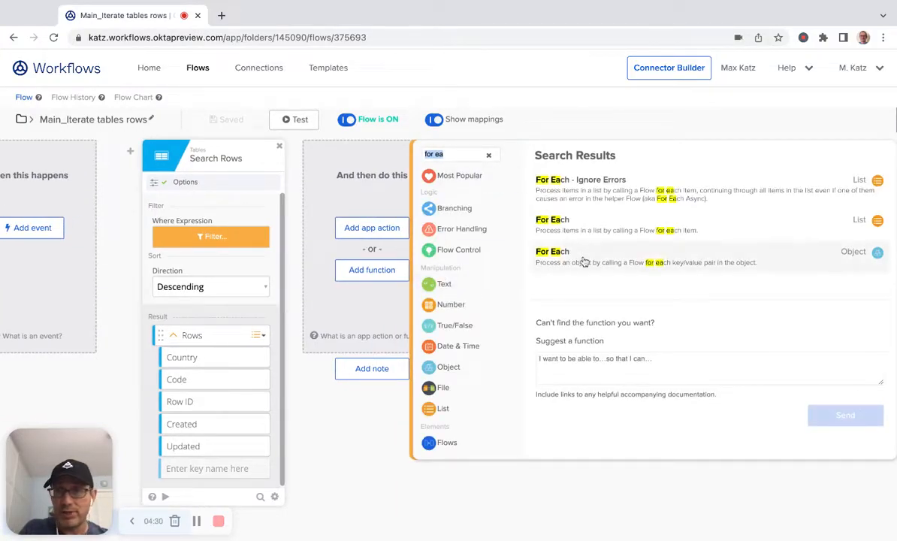
click(578, 261)
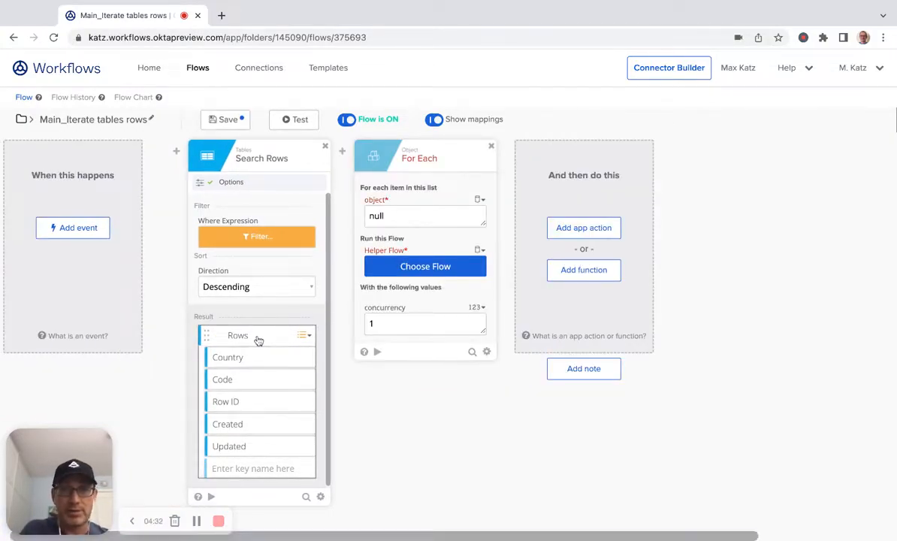
mouse_move(259, 339)
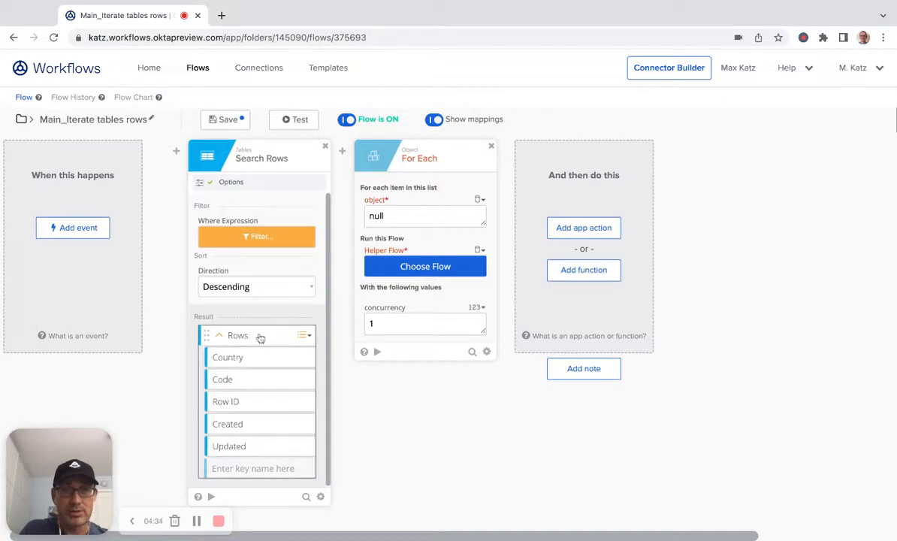
click(492, 146)
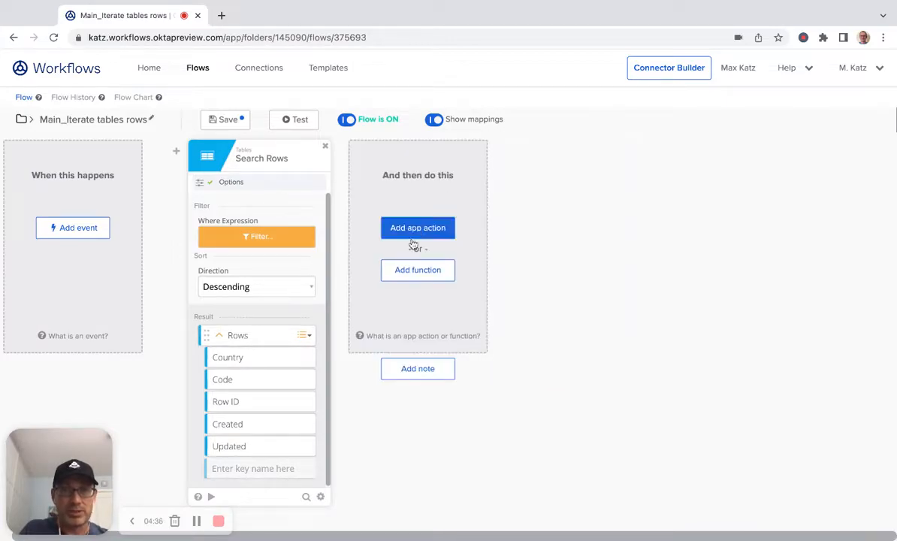
Add the list function For Each after Search Rows and map Rows to its list input
click(417, 270)
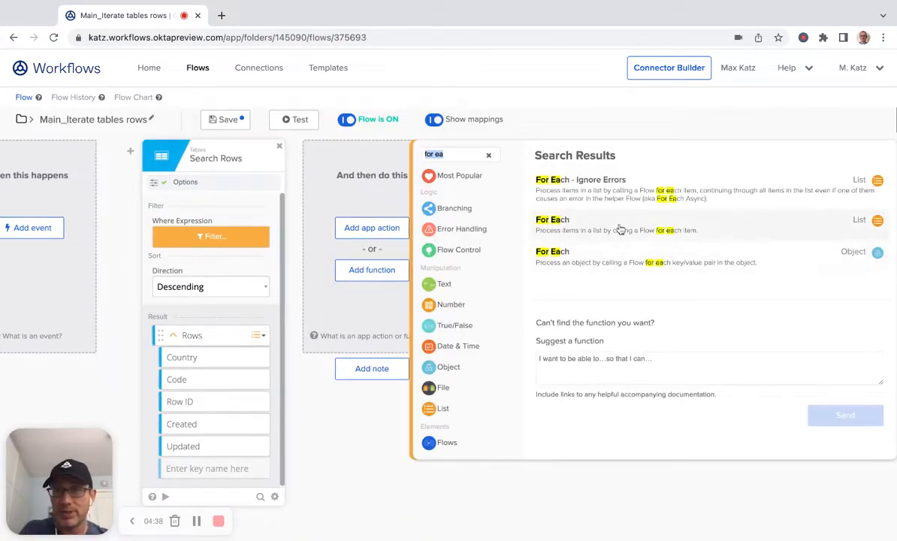
key(Escape)
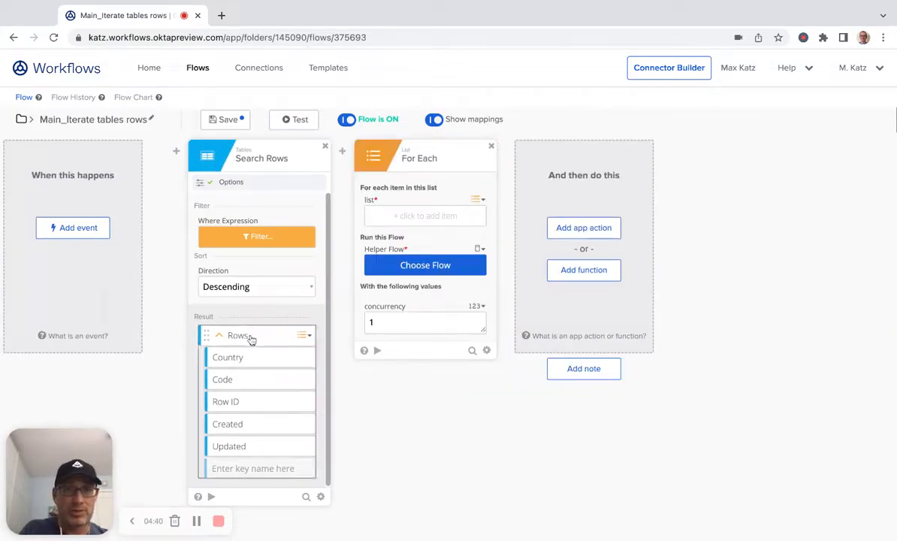
drag(252, 340, 418, 216)
Choose Helper_iterate row from the Tables folder as the helper flow that For Each runs
click(419, 266)
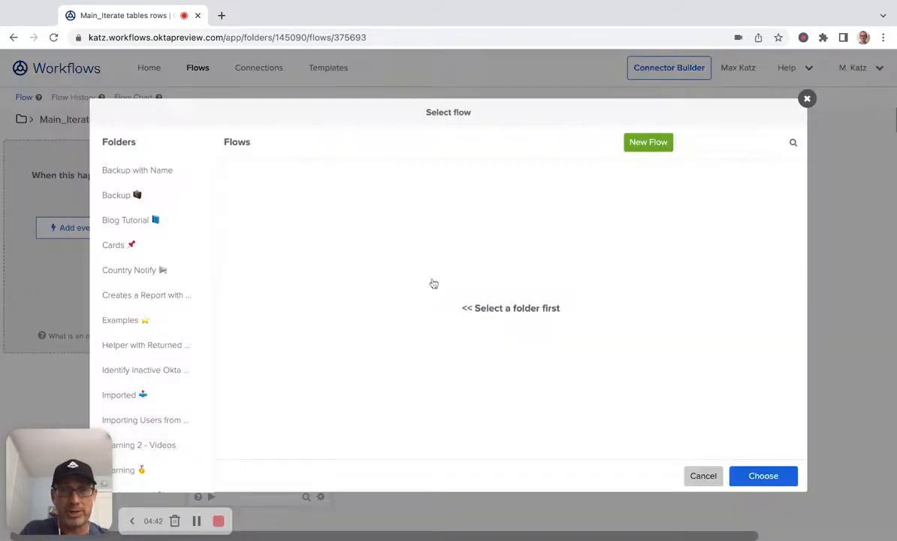
scroll(134, 329, down, 5)
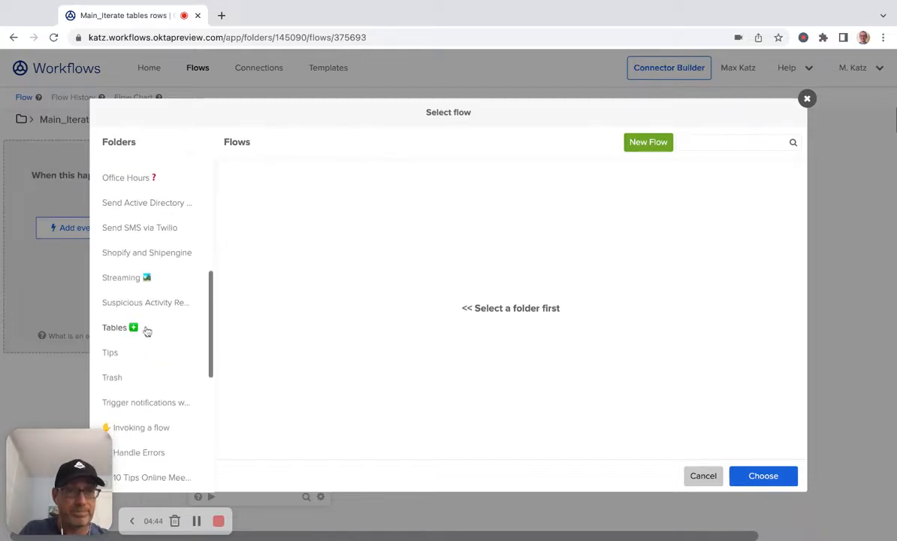
click(158, 332)
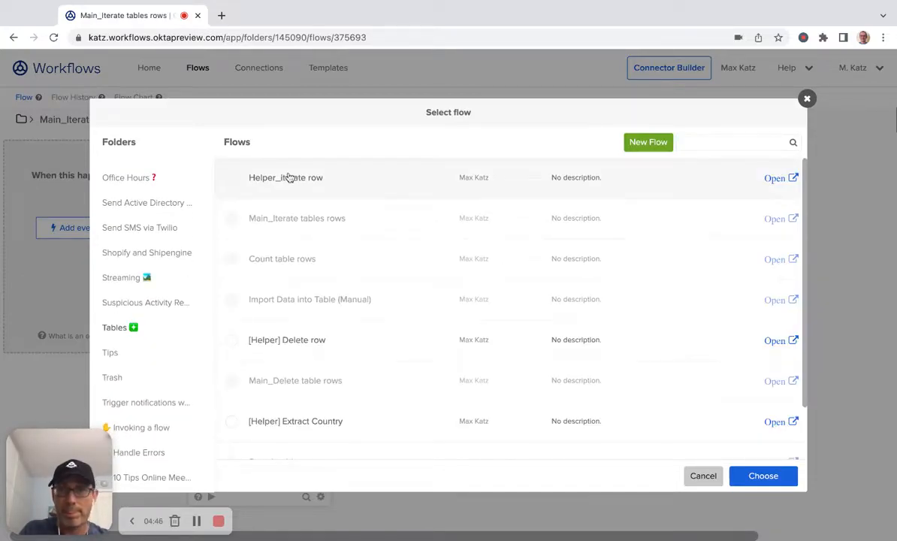
click(233, 177)
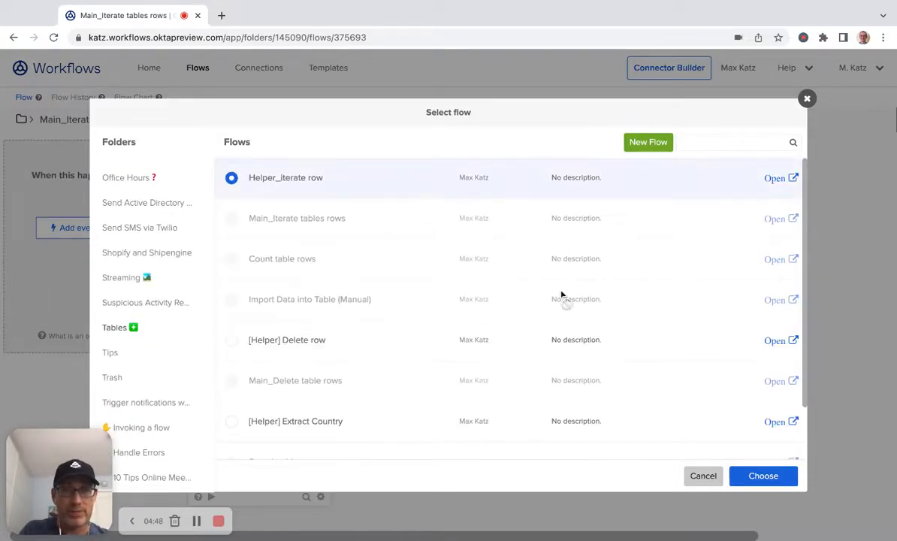
click(762, 474)
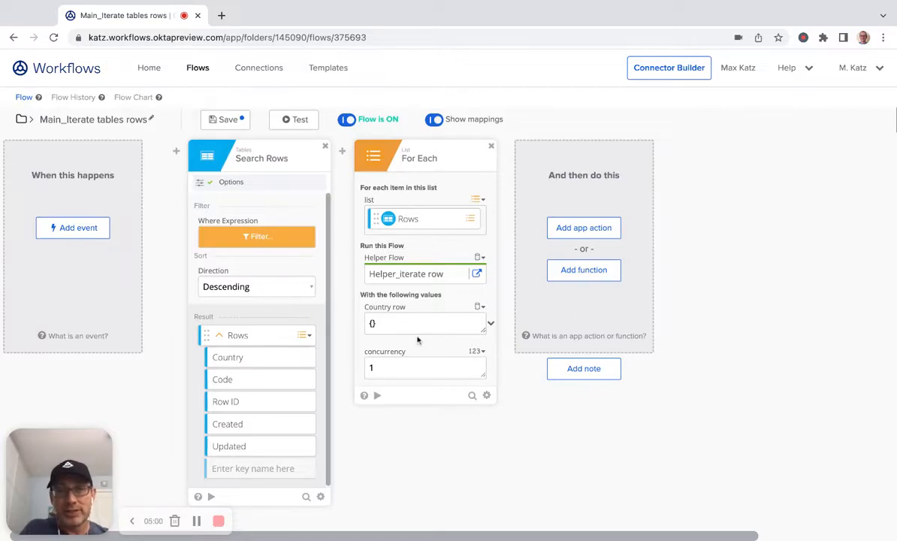
Pass the whole list Item as the Country row value in For Each and save the flow, signing in again
click(477, 274)
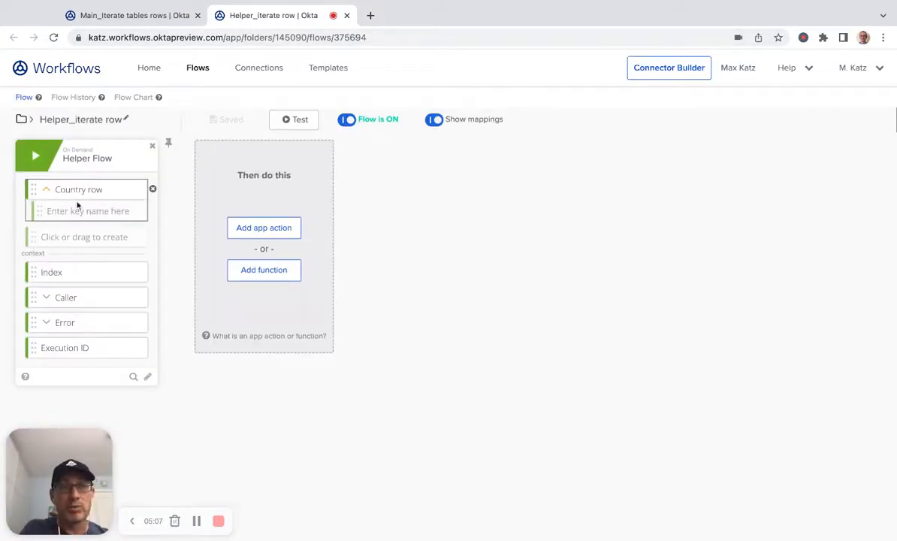
click(156, 21)
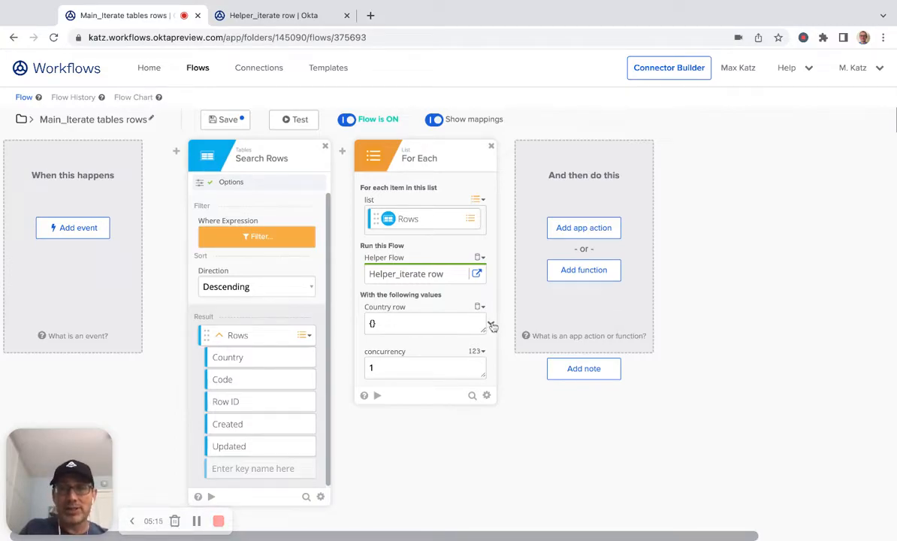
click(491, 324)
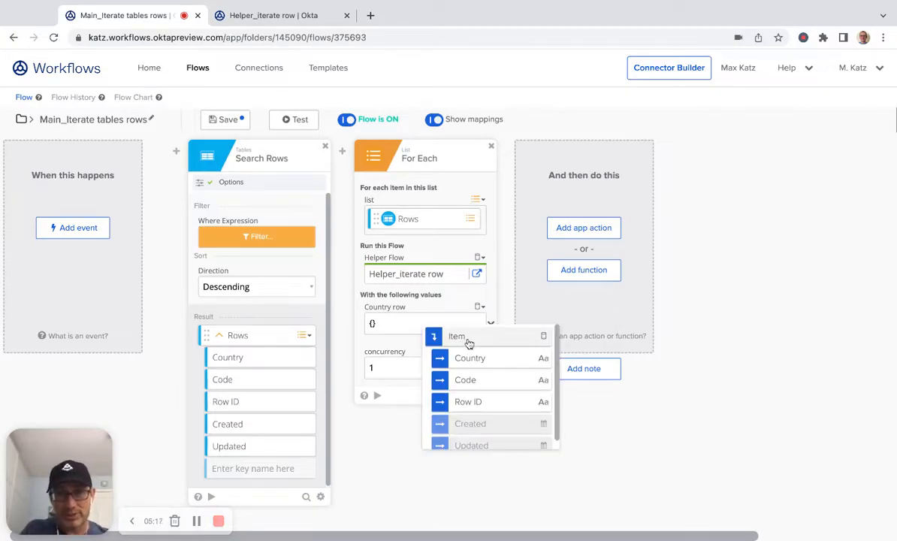
click(467, 339)
click(490, 325)
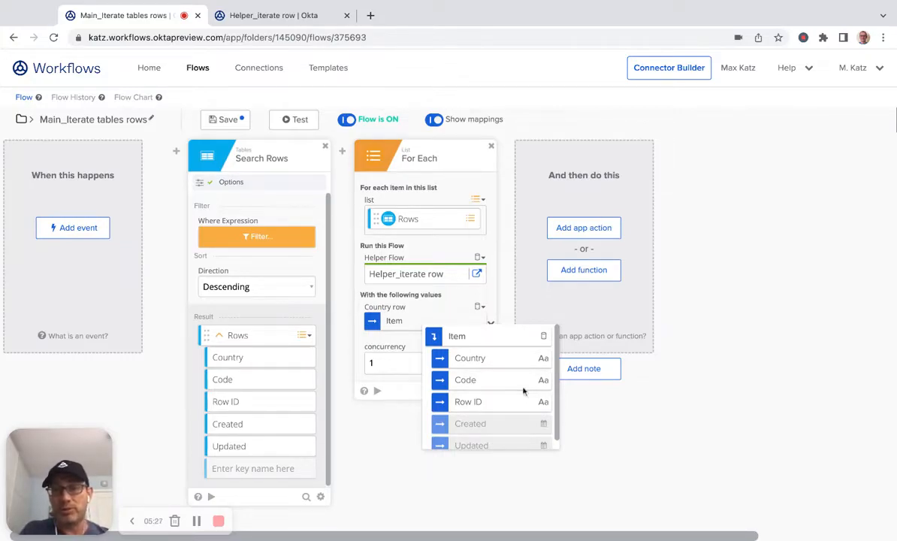
click(588, 418)
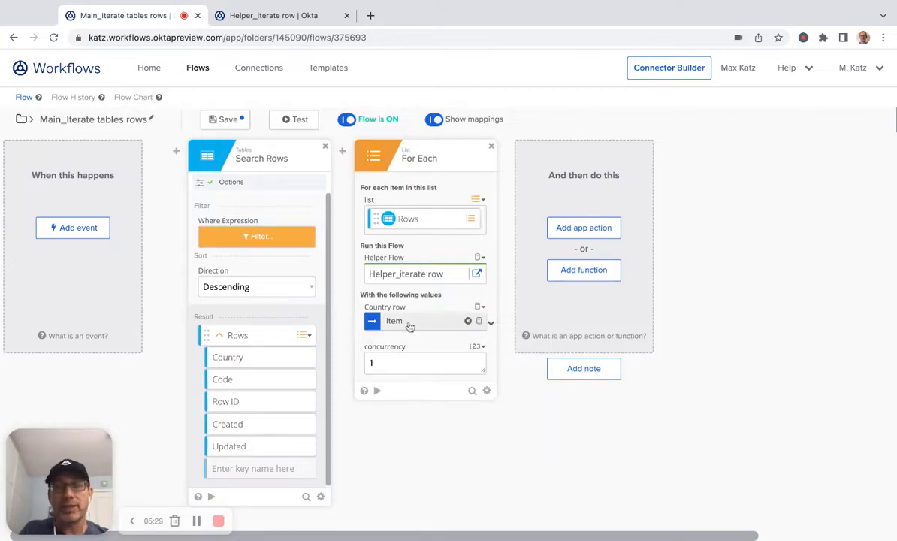
click(217, 124)
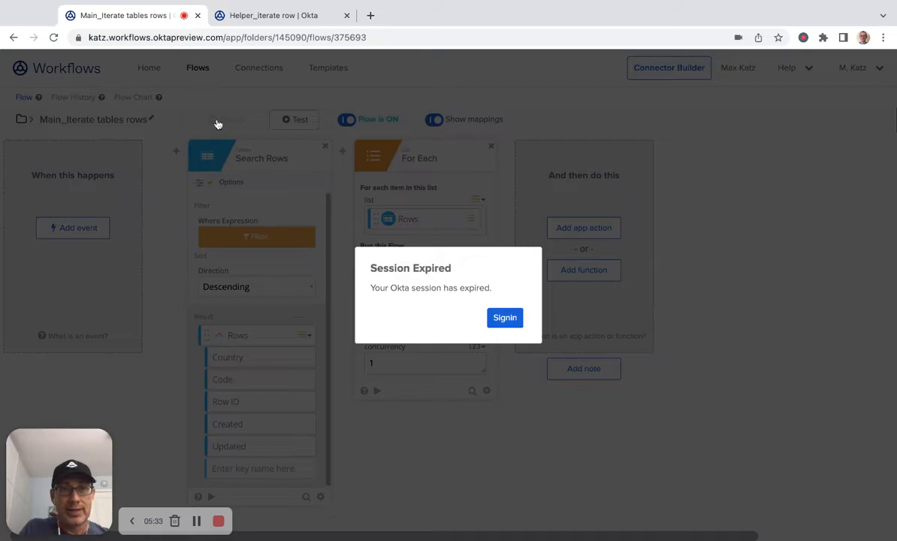
click(508, 320)
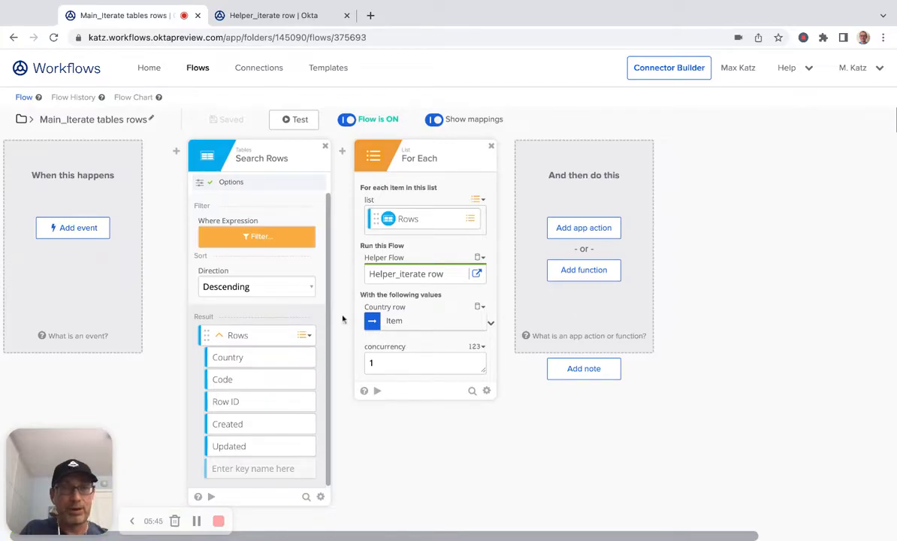
Switch to the Helper_iterate row flow, add the object function Get Multiple after the Helper Flow event and save
click(299, 16)
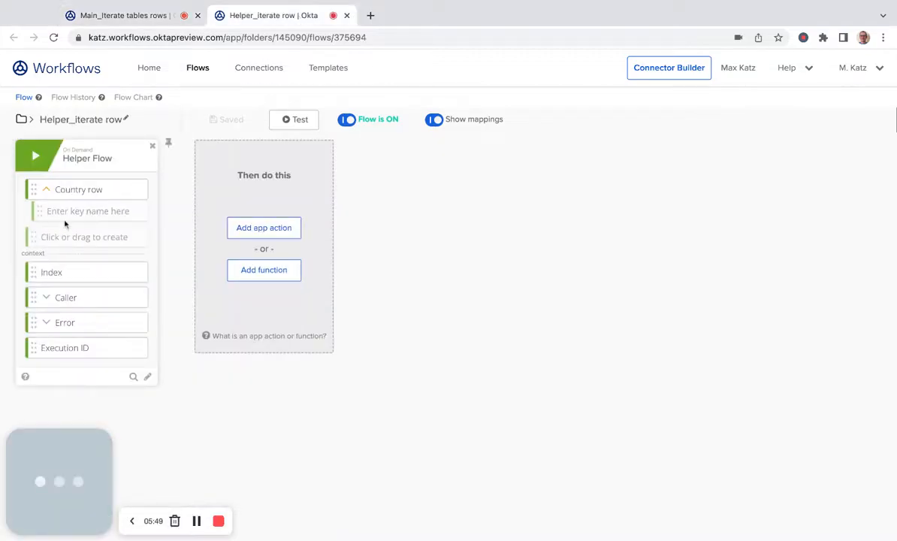
click(258, 281)
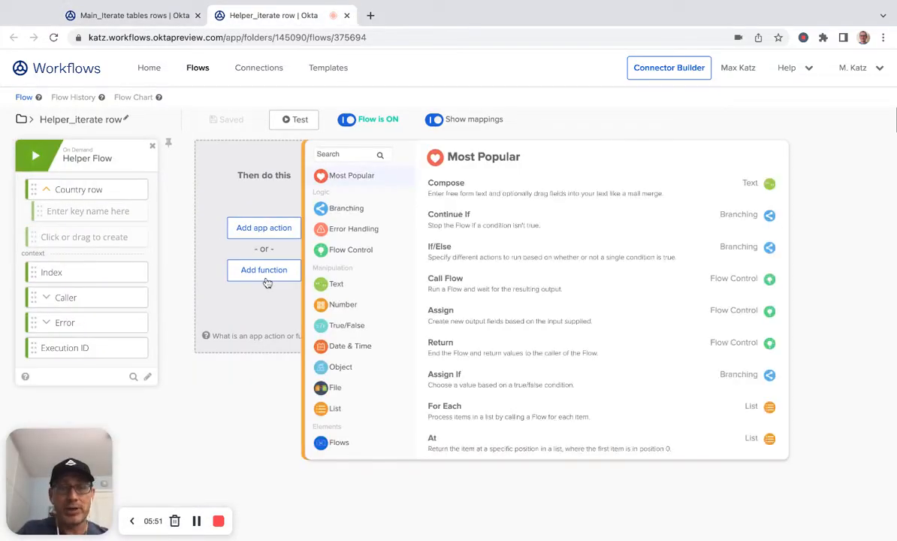
text(get mu)
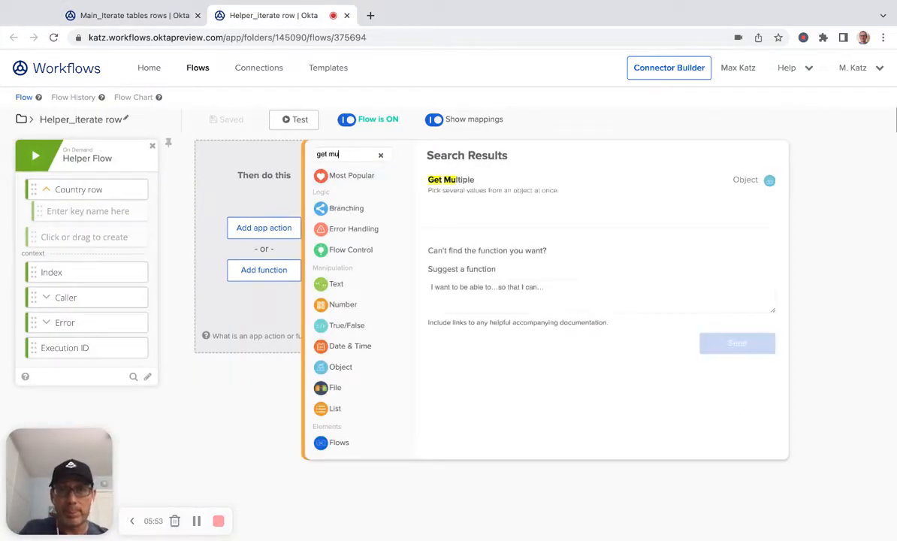
click(470, 188)
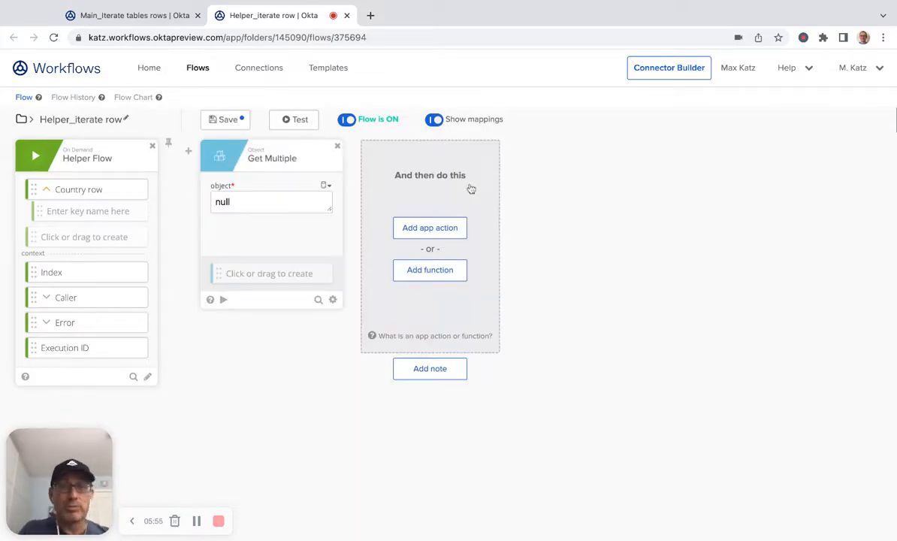
click(219, 117)
click(536, 318)
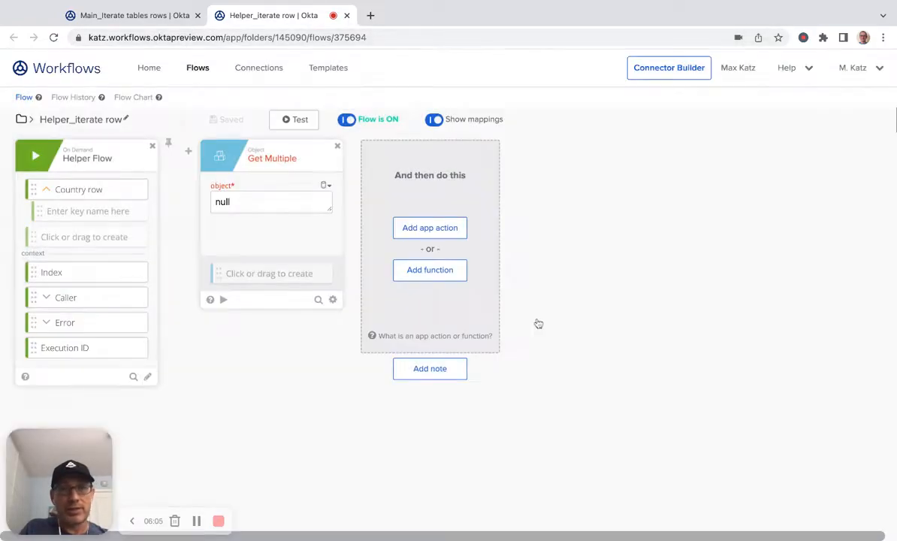
Check the execution history of the Main_Iterate tables rows flow and return to its design
click(161, 17)
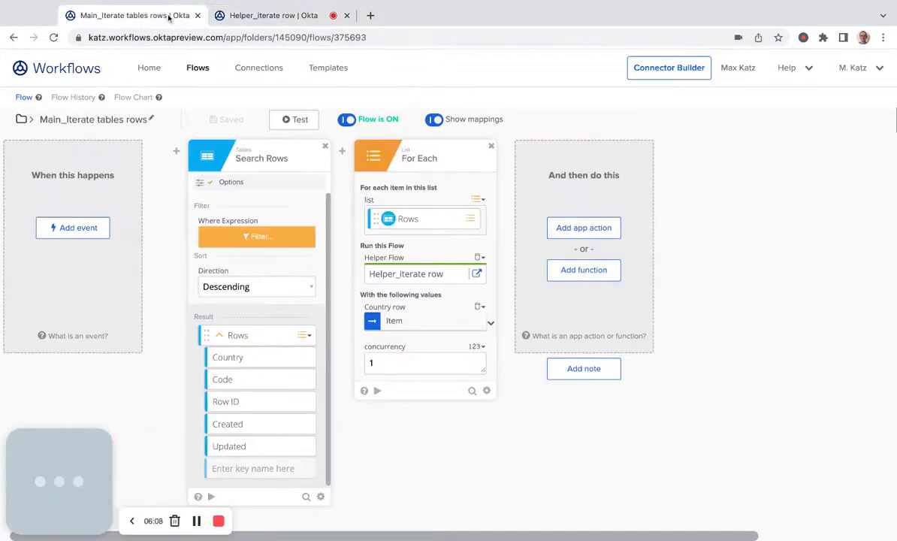
click(72, 98)
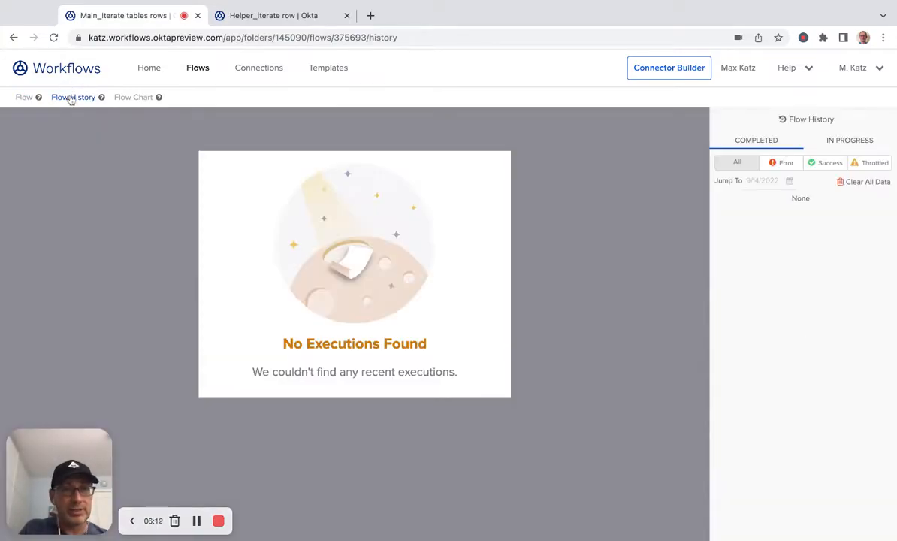
click(25, 98)
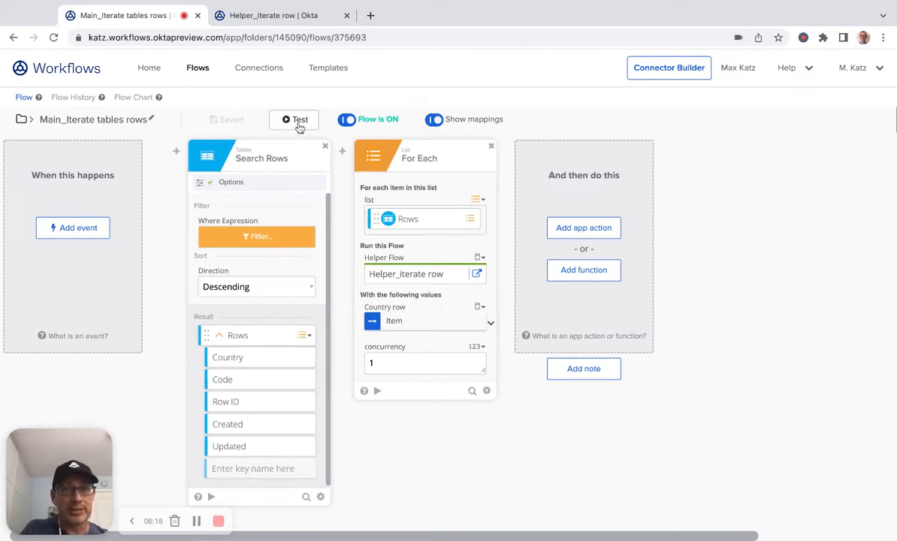
Switch to the Helper_iterate row flow, remove the Get Multiple function and save the flow
click(287, 16)
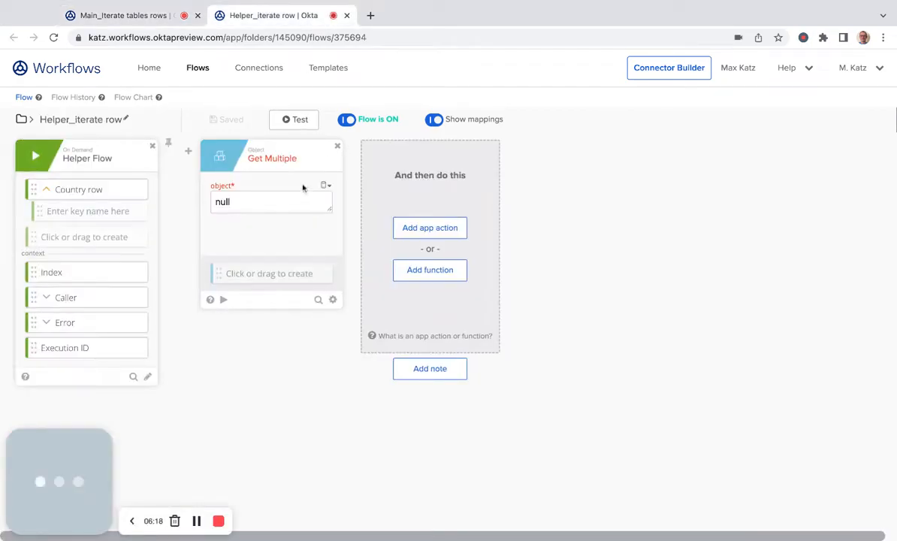
click(338, 145)
click(229, 119)
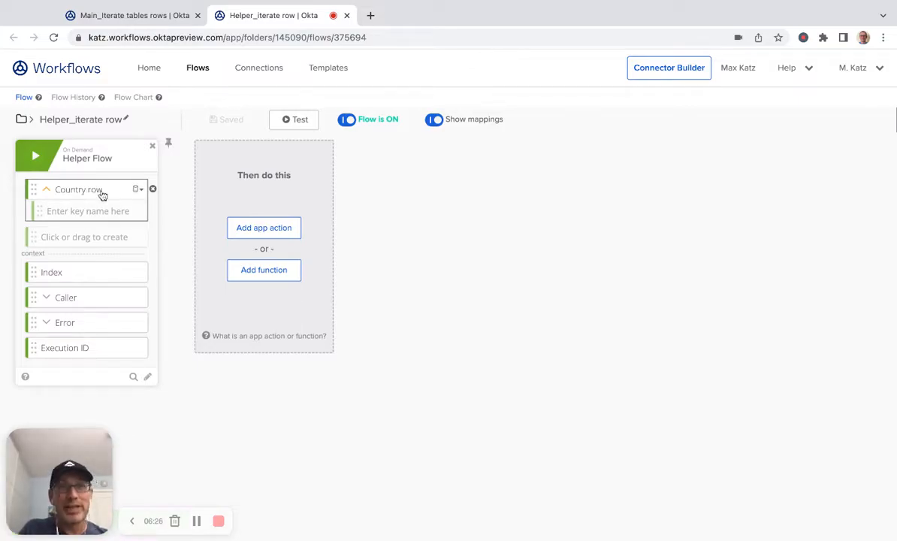
Switch to the Main_Iterate tables rows flow and run a test of it
click(154, 18)
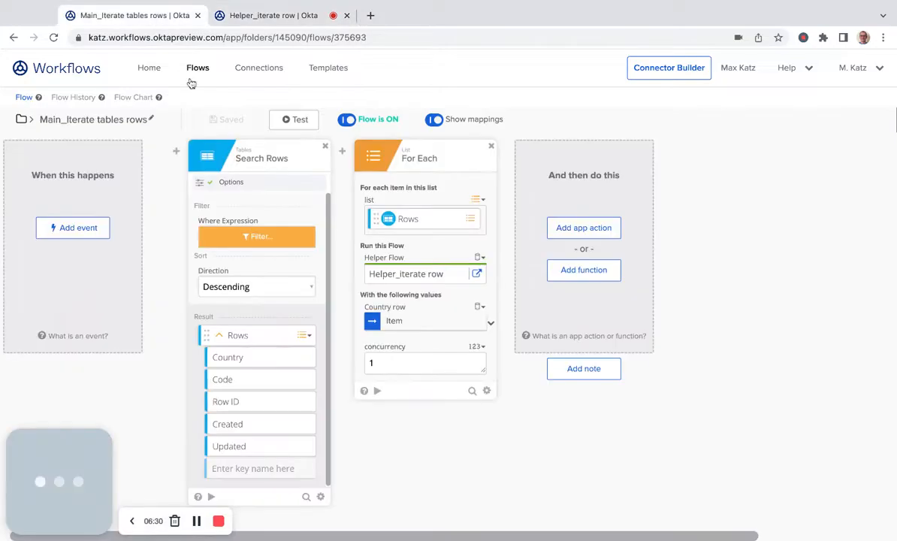
click(304, 122)
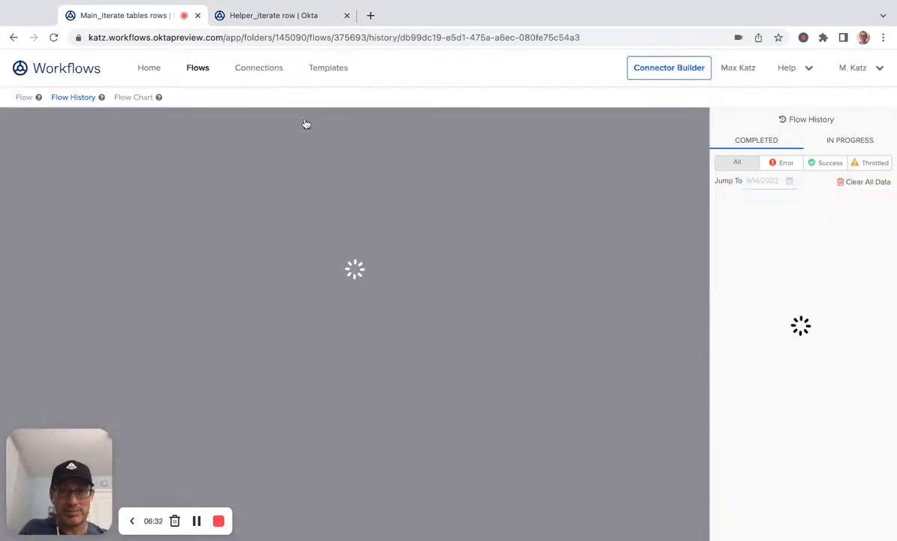
key(Return)
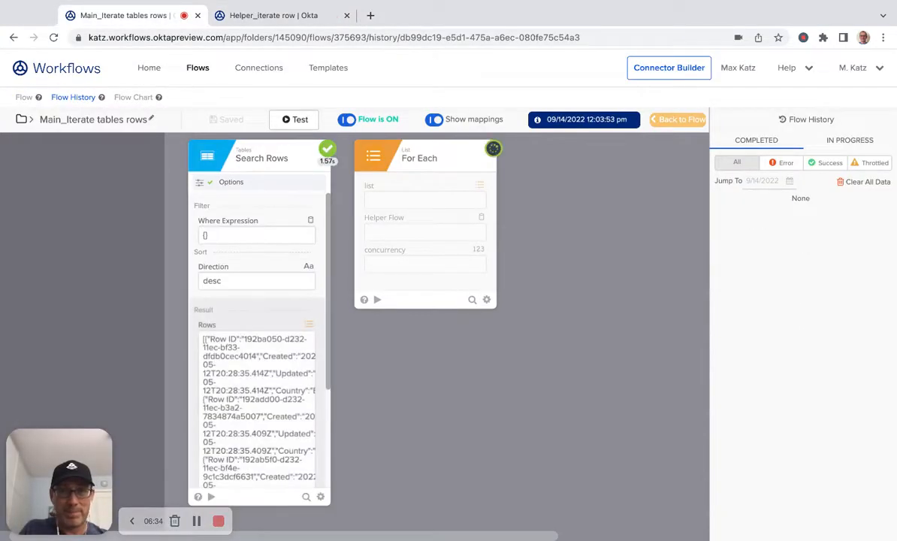
Open the Helper_iterate row execution history and examine the Country and Code fields in the expanded Country row details
click(274, 16)
click(72, 98)
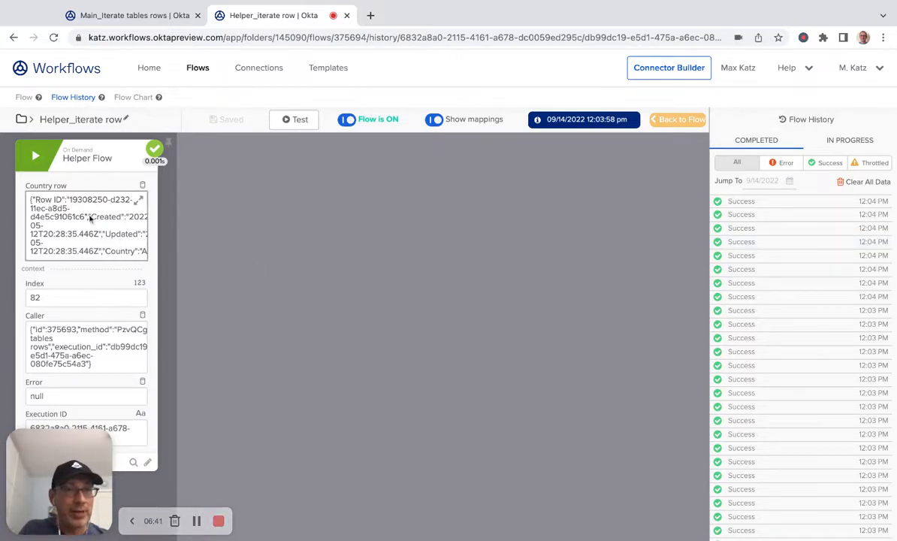
click(138, 200)
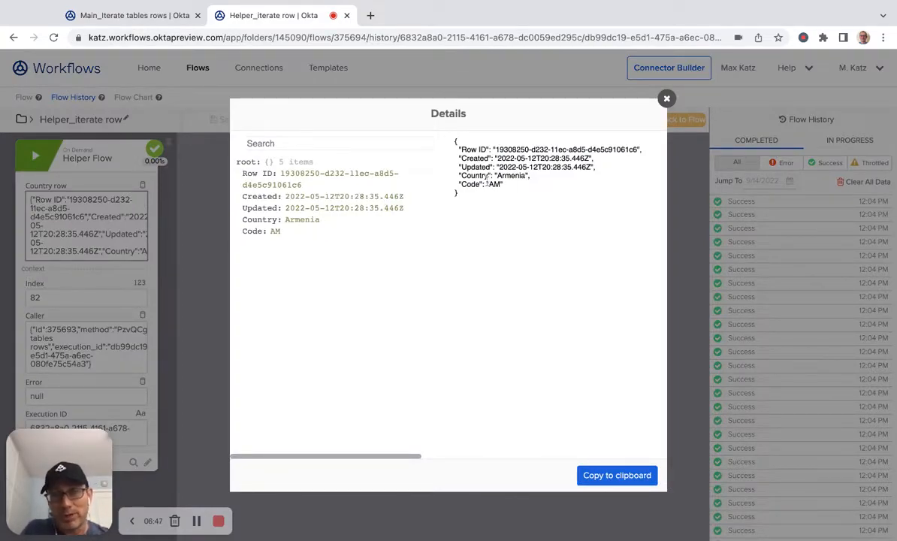
drag(458, 178, 529, 176)
click(461, 192)
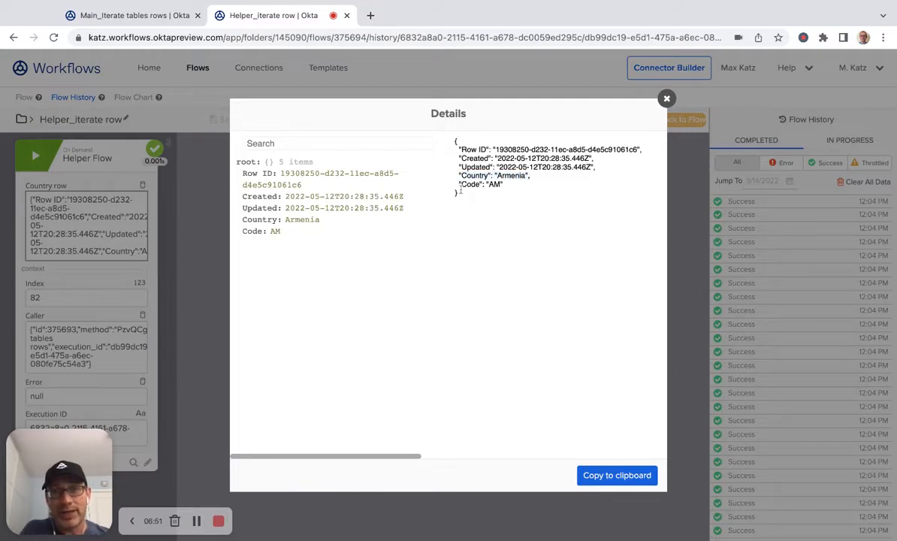
drag(458, 184, 502, 184)
click(510, 184)
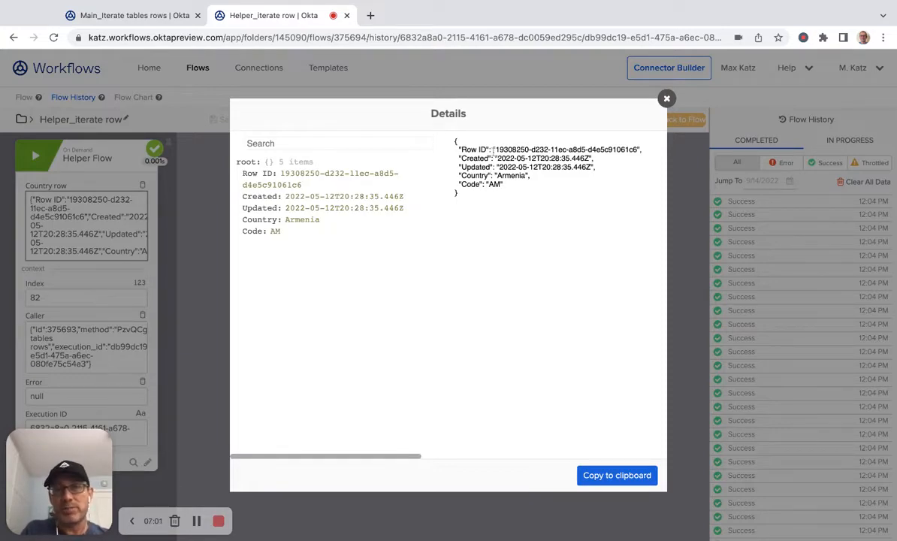
click(666, 99)
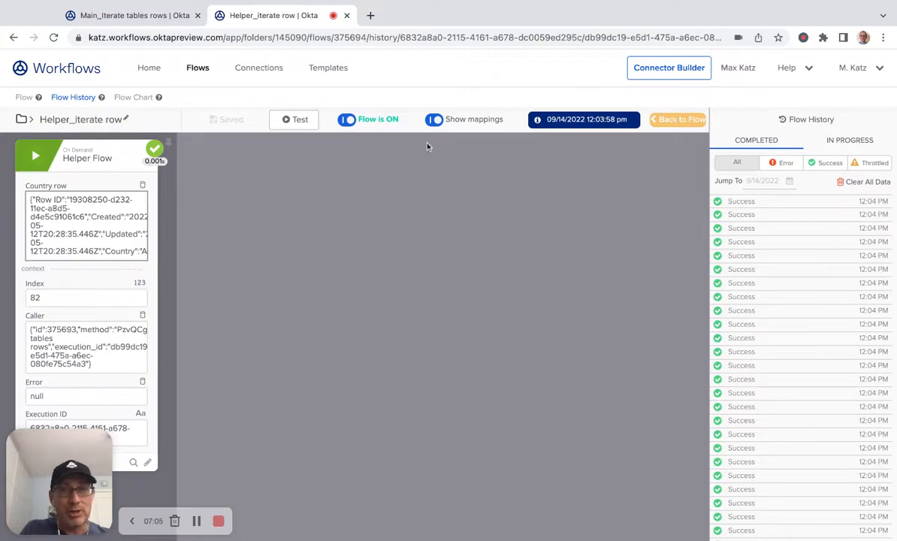
Return to the Helper_iterate row design, add the Get Multiple function and map Country row to its object input
click(677, 120)
click(272, 277)
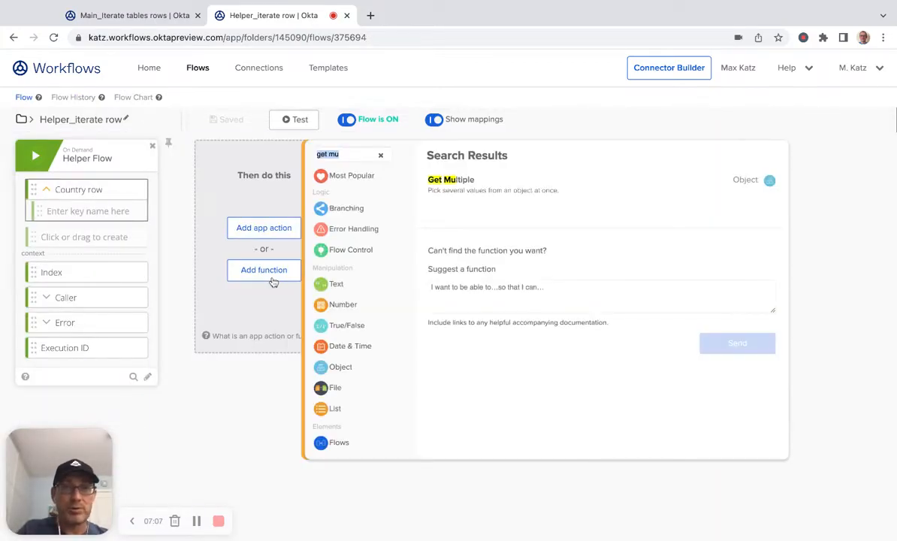
click(457, 179)
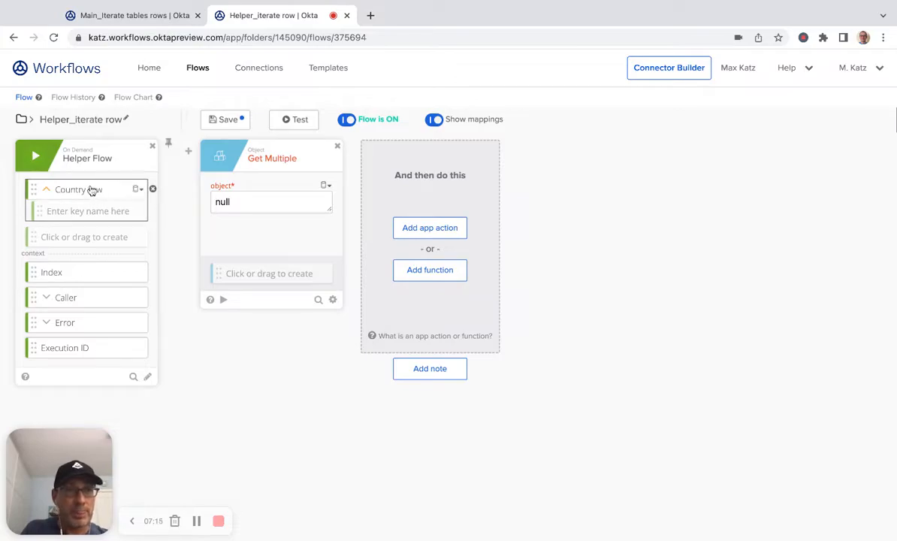
drag(91, 192, 263, 201)
Create the outputs Country and Code in Get Multiple and save the helper flow
click(250, 275)
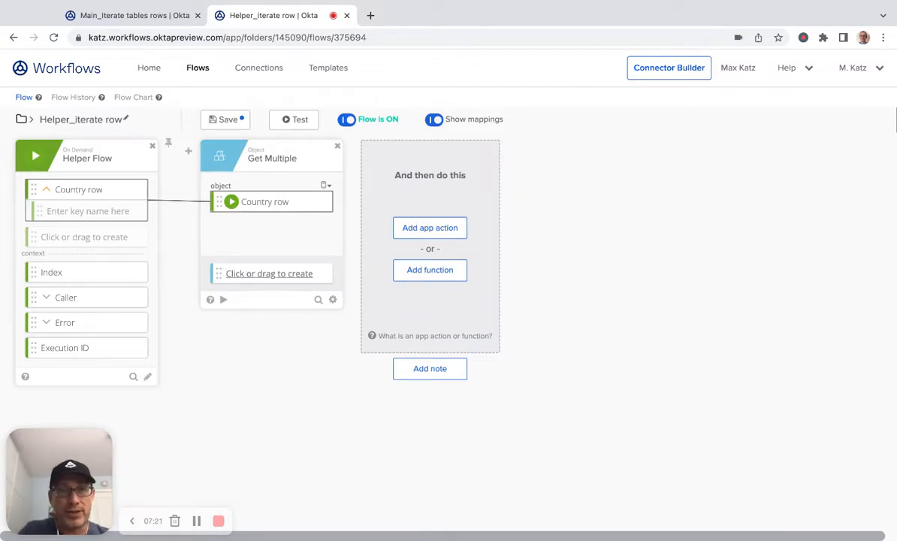
text(Country)
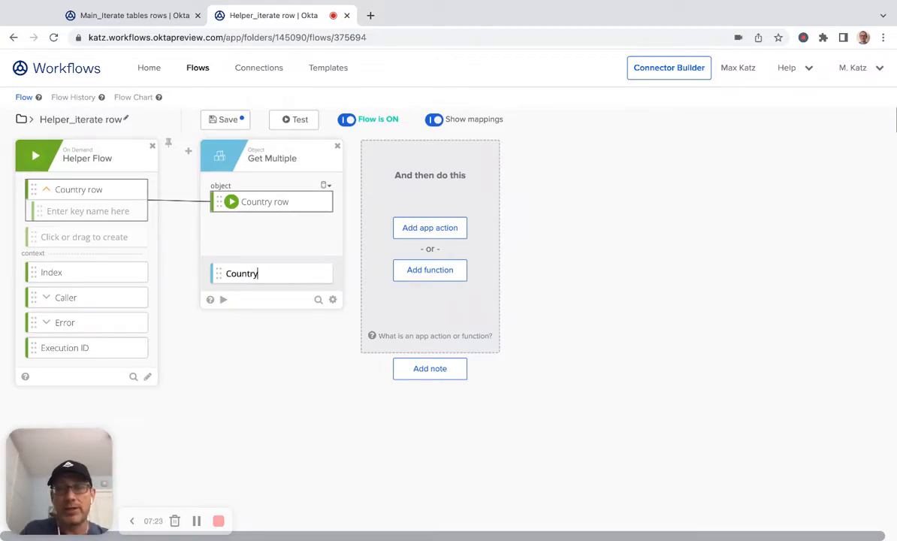
key(Return)
click(262, 275)
text(code)
key(BackSpace)
key(BackSpace)
key(BackSpace)
key(BackSpace)
text(Code)
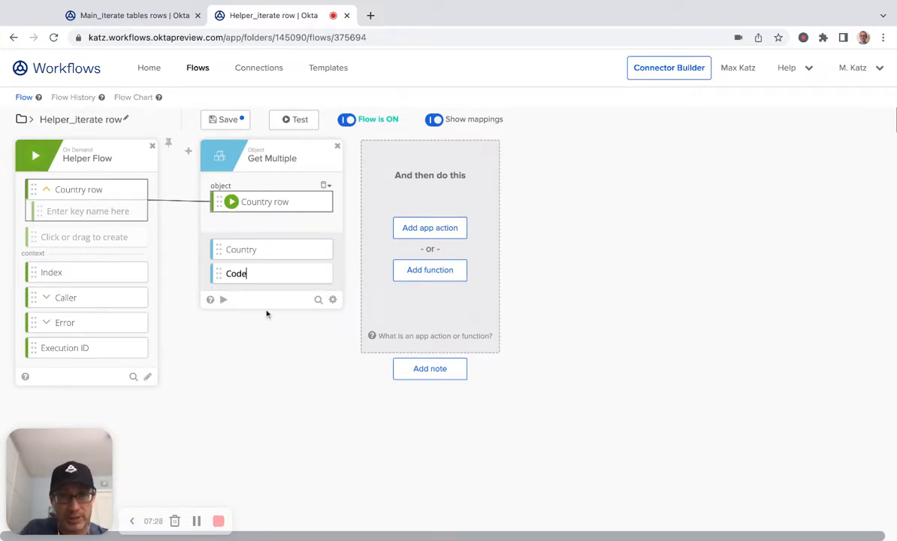
key(Return)
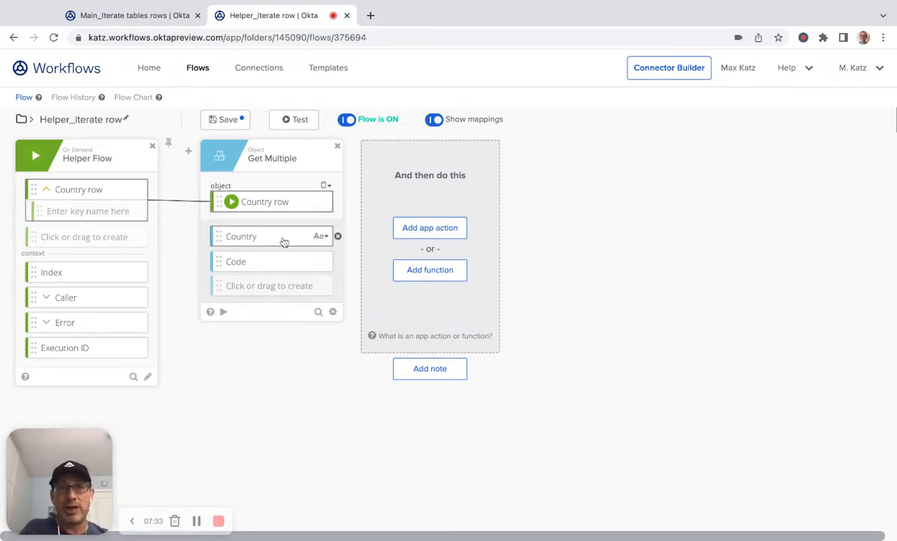
click(225, 120)
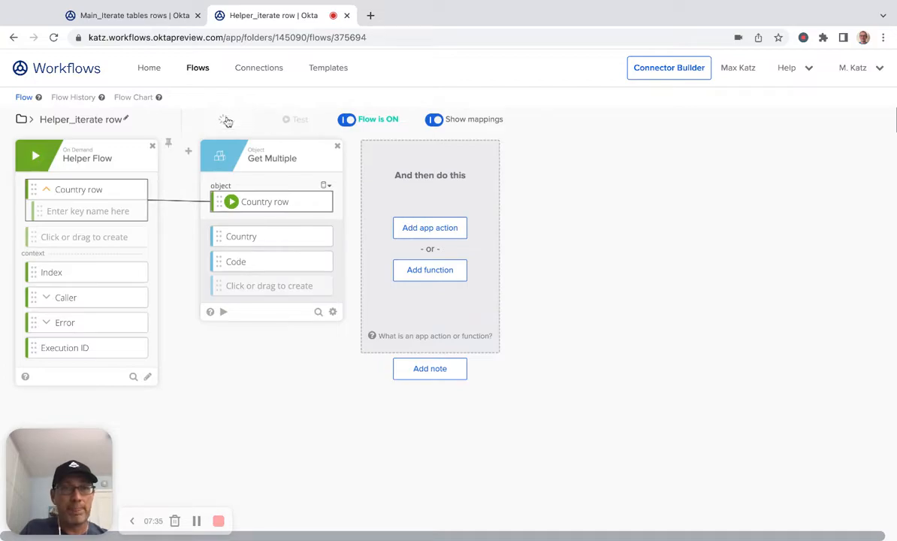
Go back to the Main_Iterate tables rows flow and test it with the updated helper flow
click(145, 16)
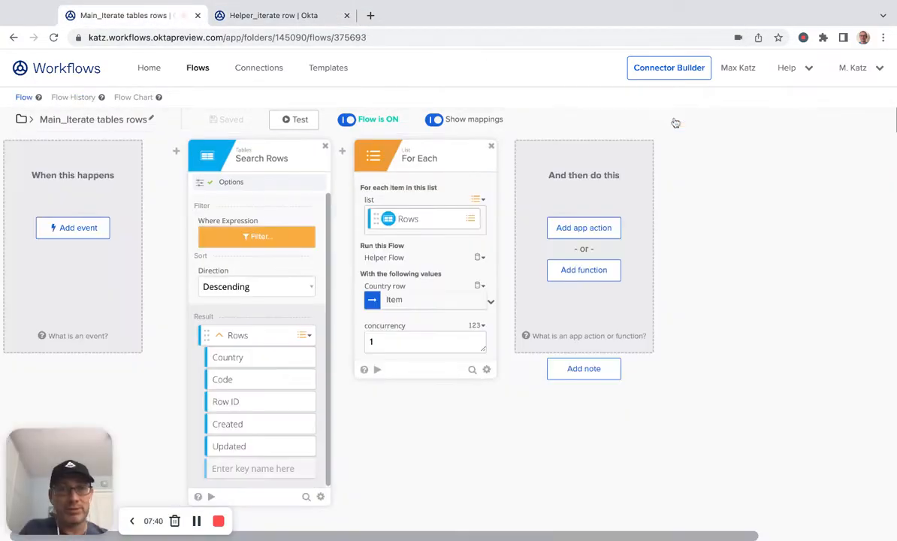
click(675, 120)
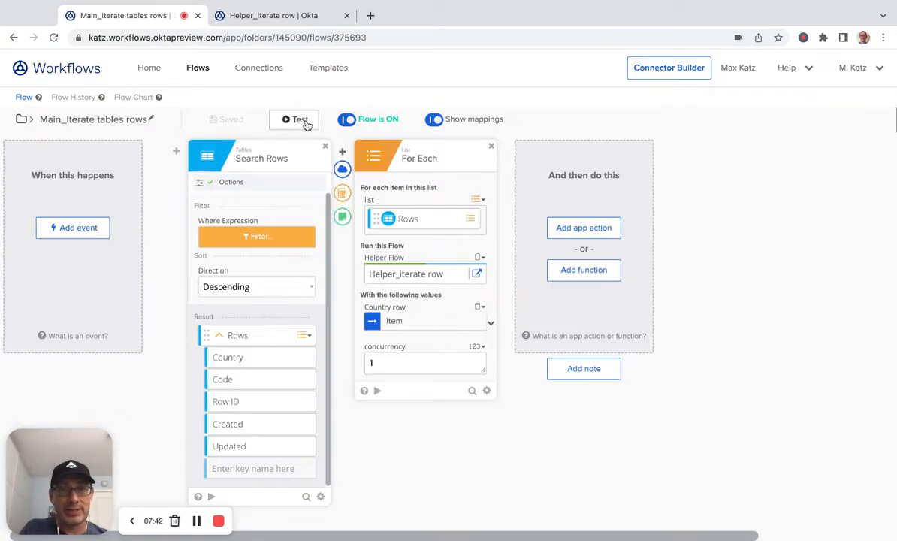
click(302, 122)
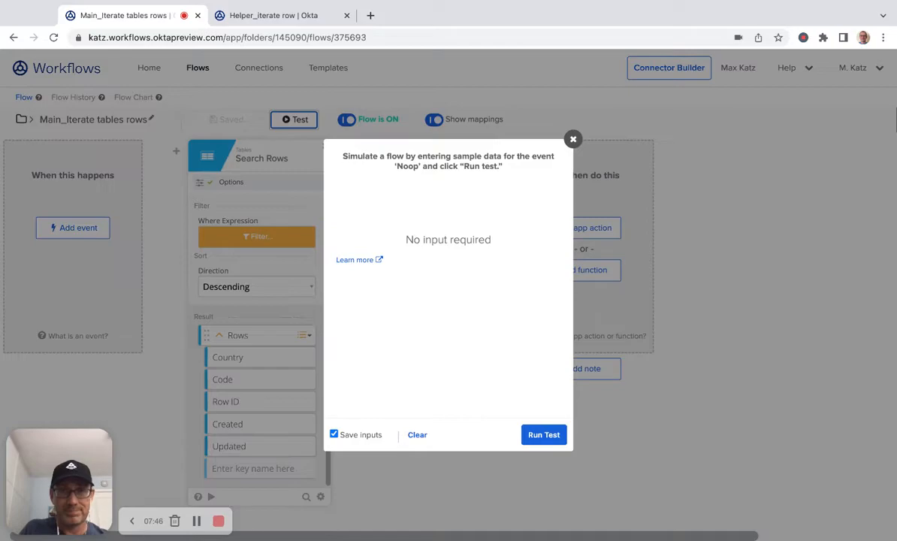
key(Return)
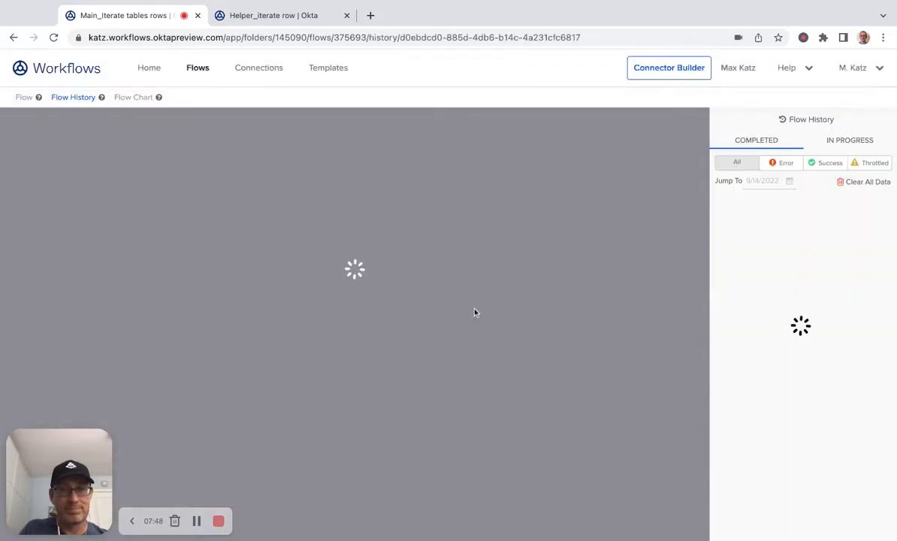
Open the Helper_iterate row execution history and inspect the object input and extracted outputs of Get Multiple
click(290, 15)
click(74, 96)
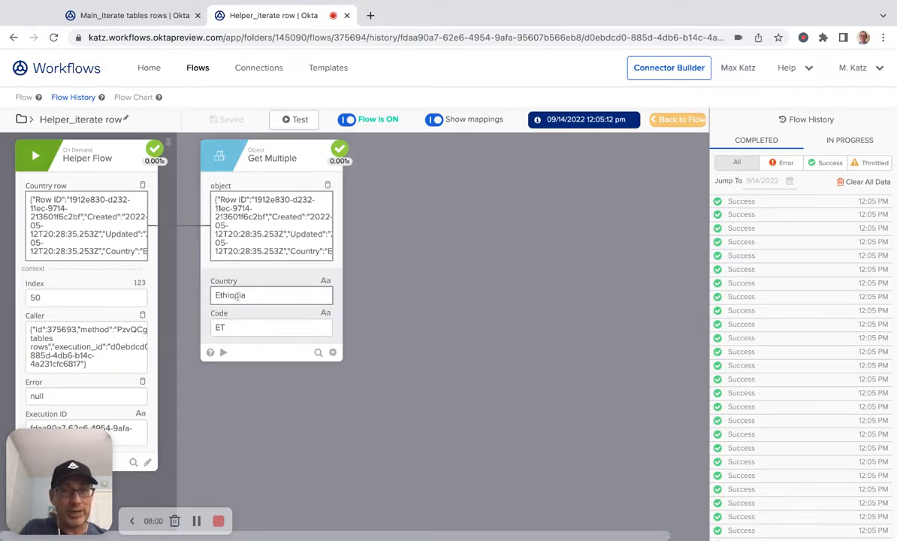
click(322, 204)
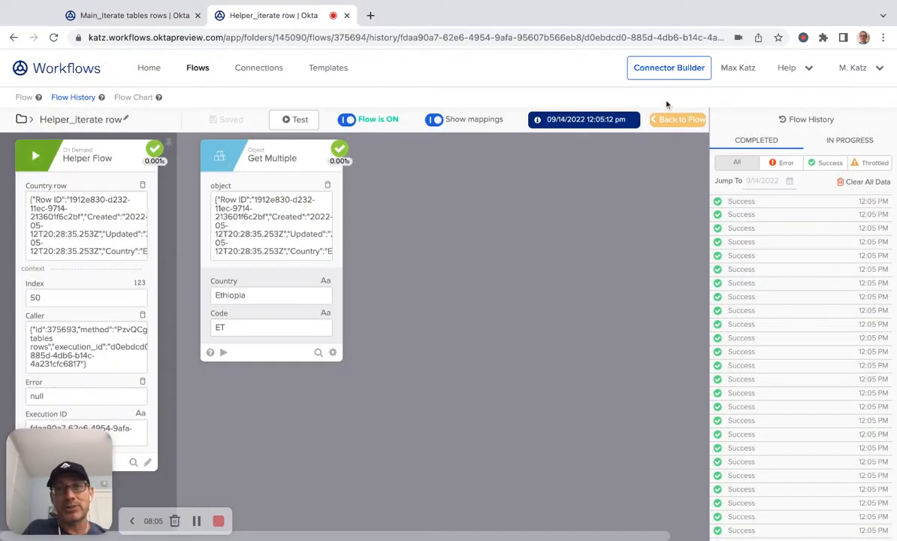
click(666, 99)
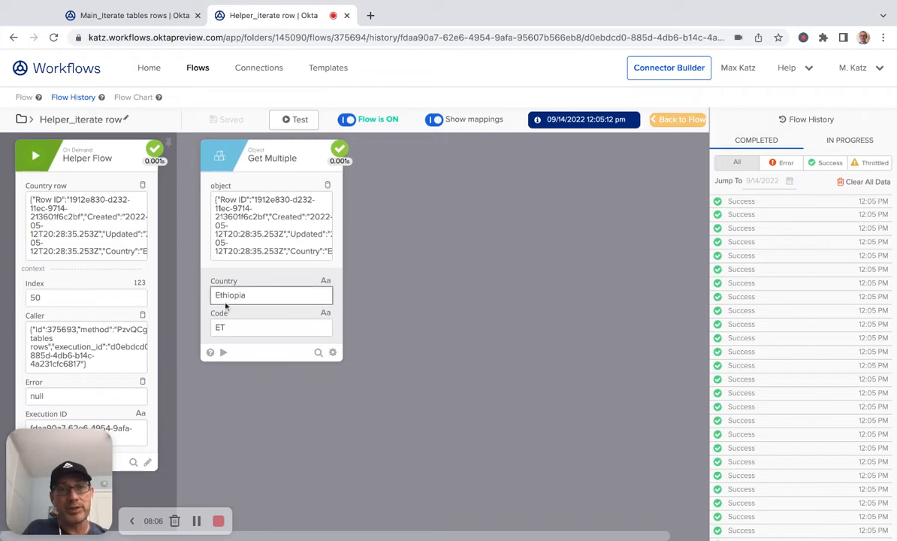
Compare the Country and Code outputs across several completed helper executions and return to the flow design
click(763, 217)
click(766, 230)
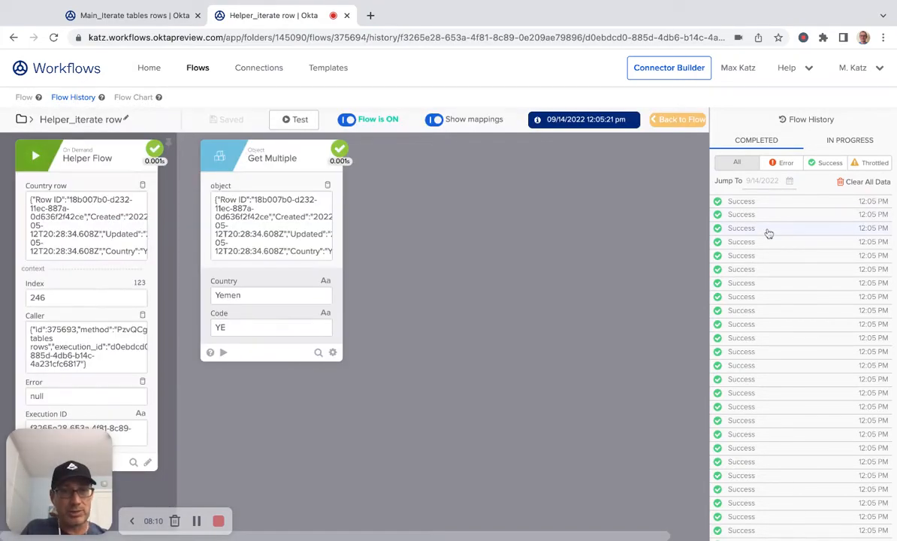
click(767, 257)
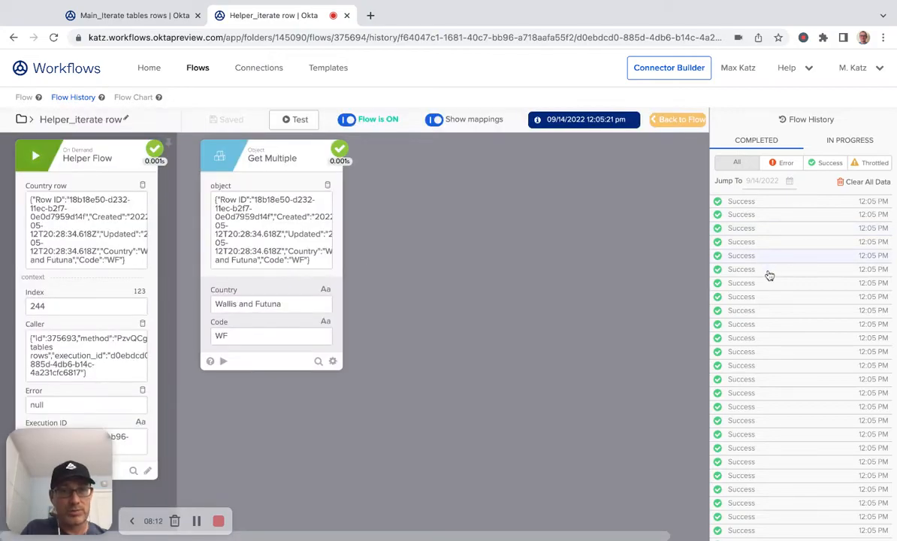
click(769, 273)
click(769, 283)
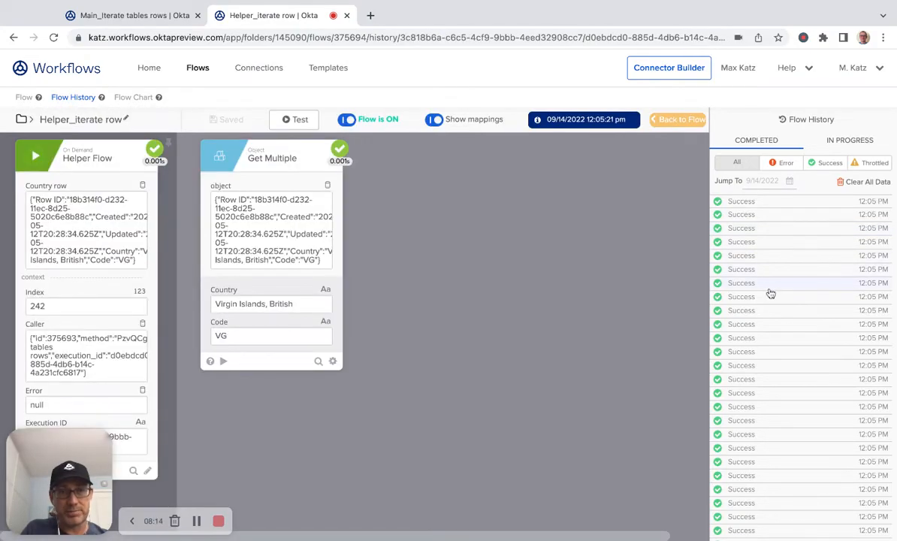
click(774, 312)
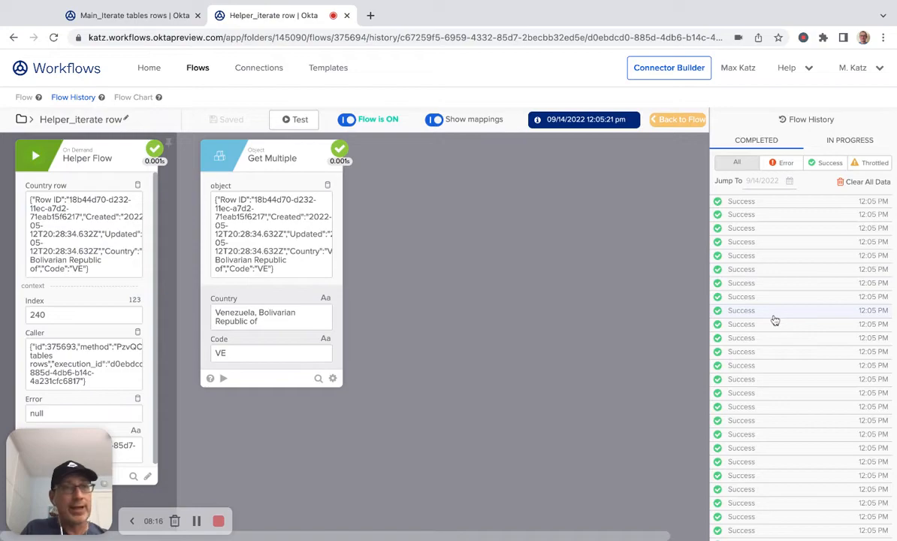
click(671, 122)
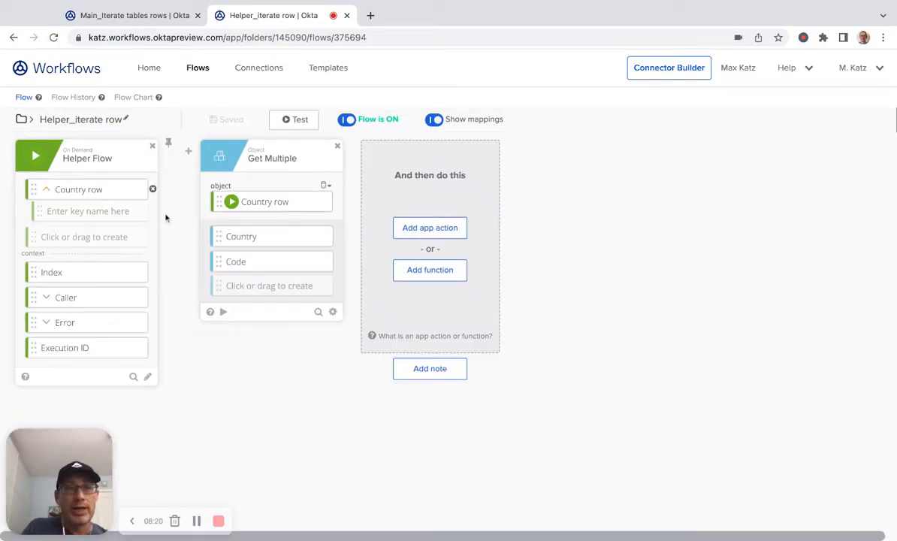